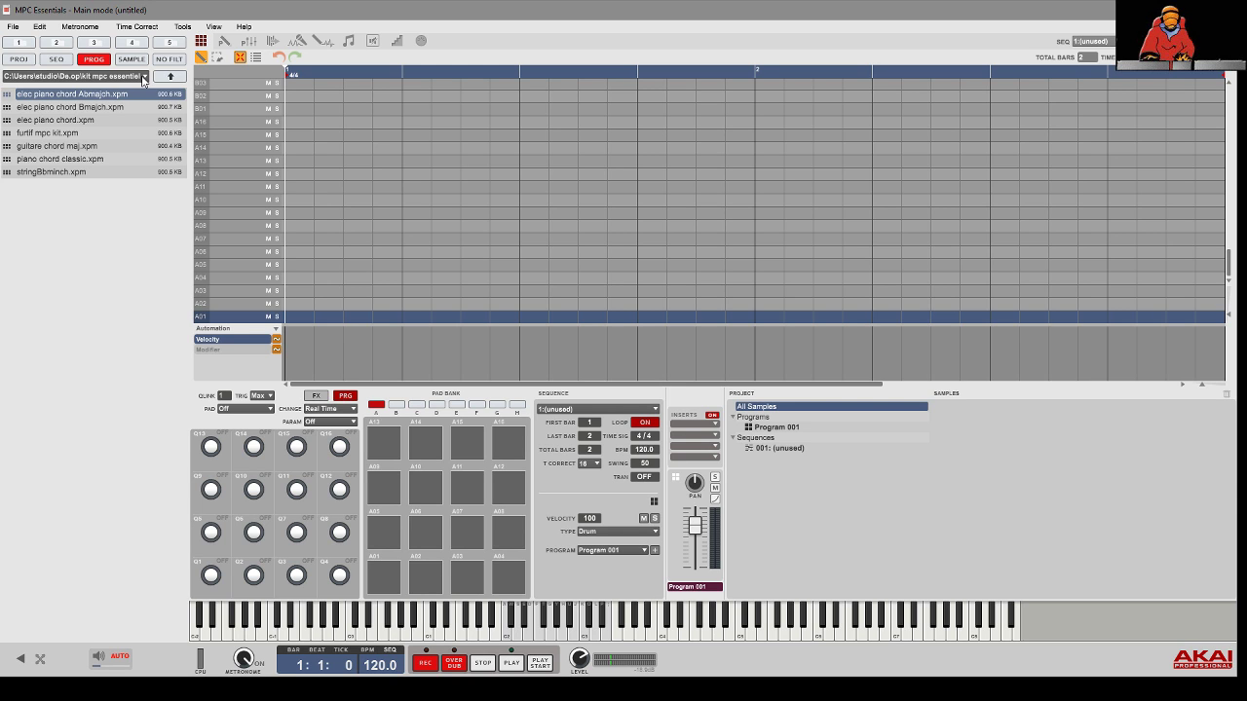
Step: List the kit folder's sample files and preview HK029fxE.WAV
click(145, 77)
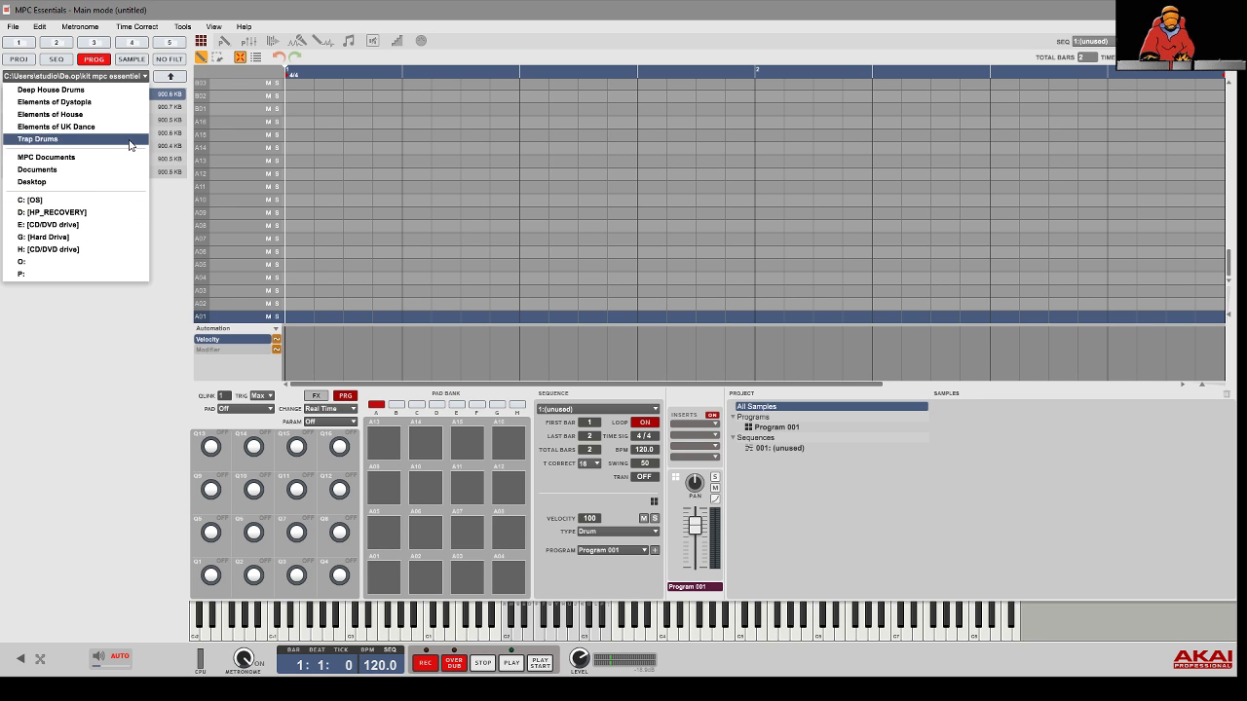
click(163, 231)
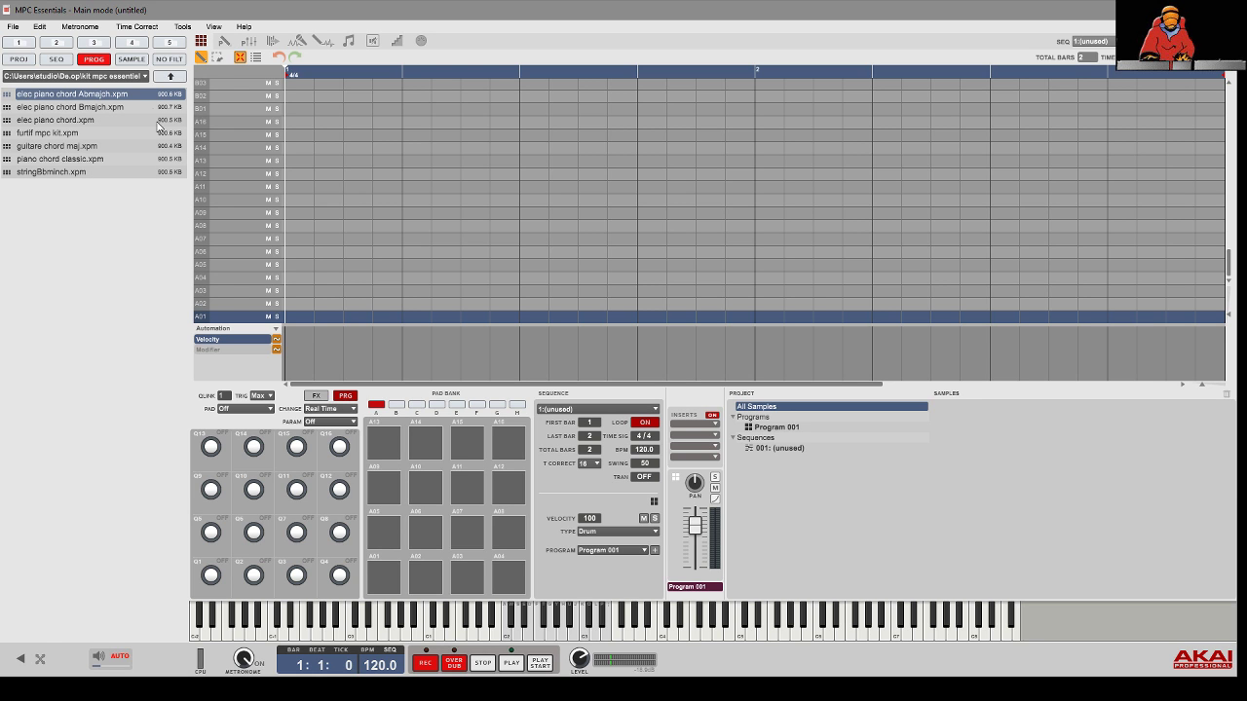
click(131, 60)
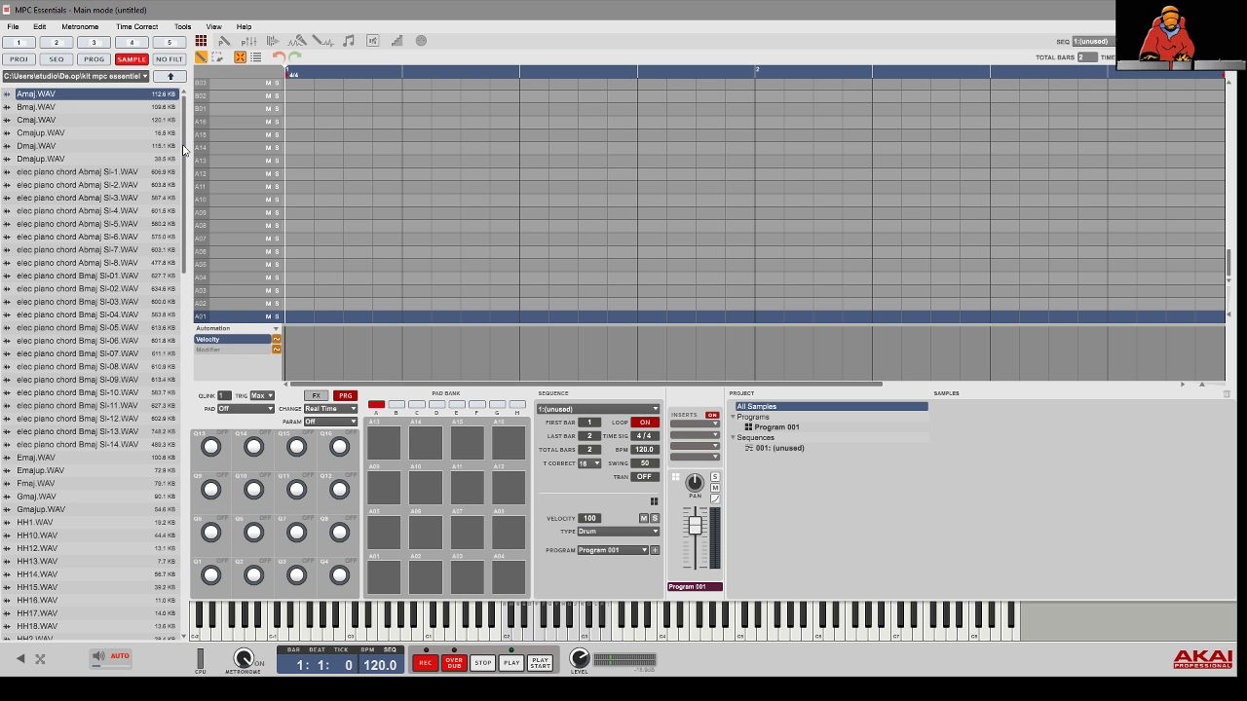
drag(183, 152, 191, 304)
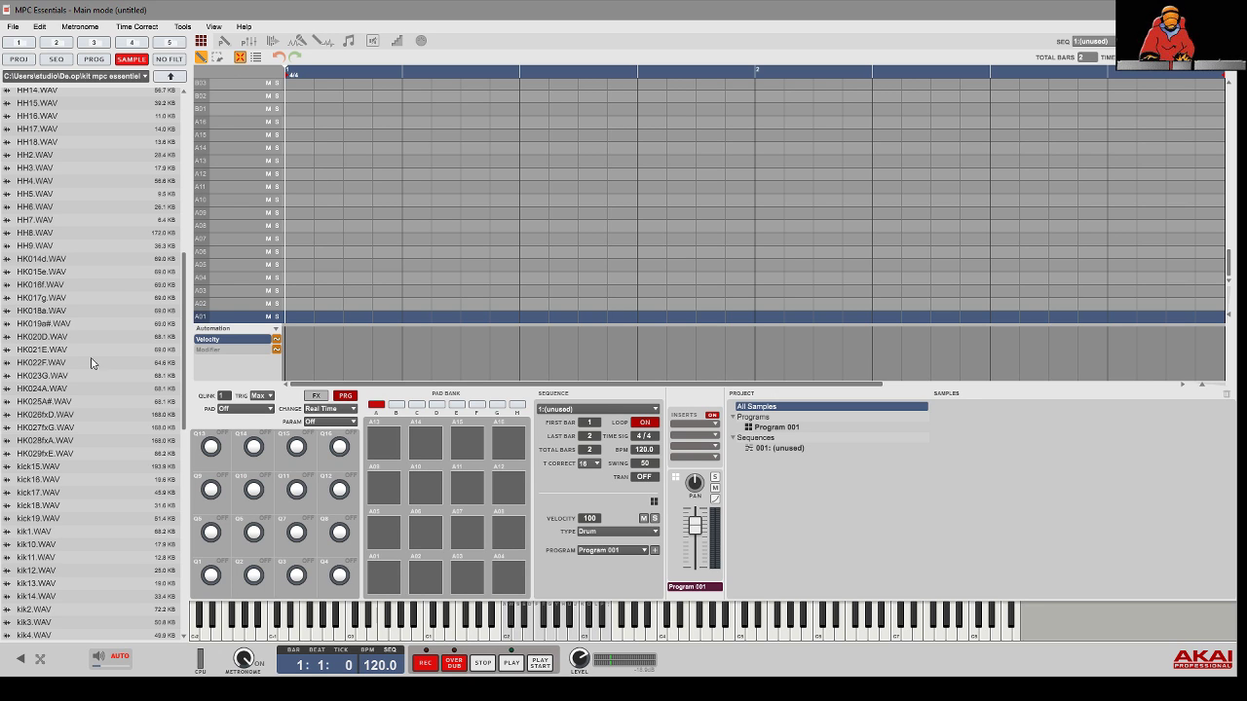
click(23, 455)
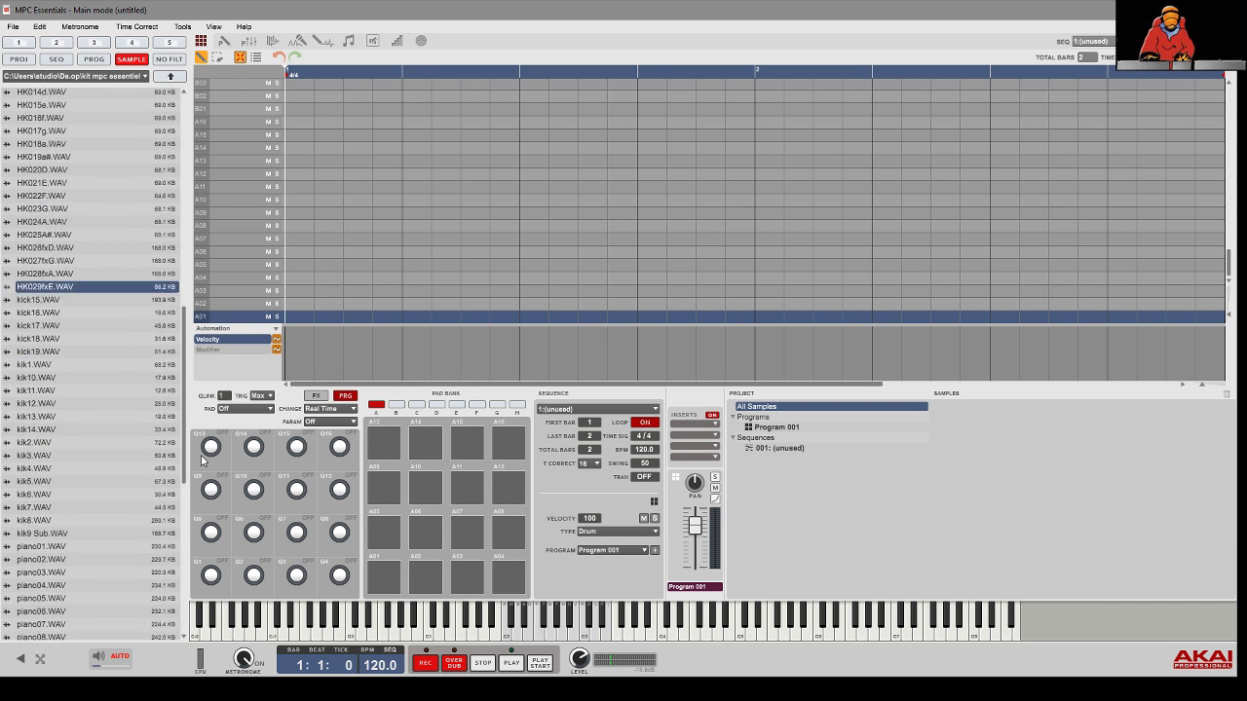
Step: Assign the kik1.WAV sample to pad A01 and slightly lower the volume of Program 001
drag(185, 399, 166, 465)
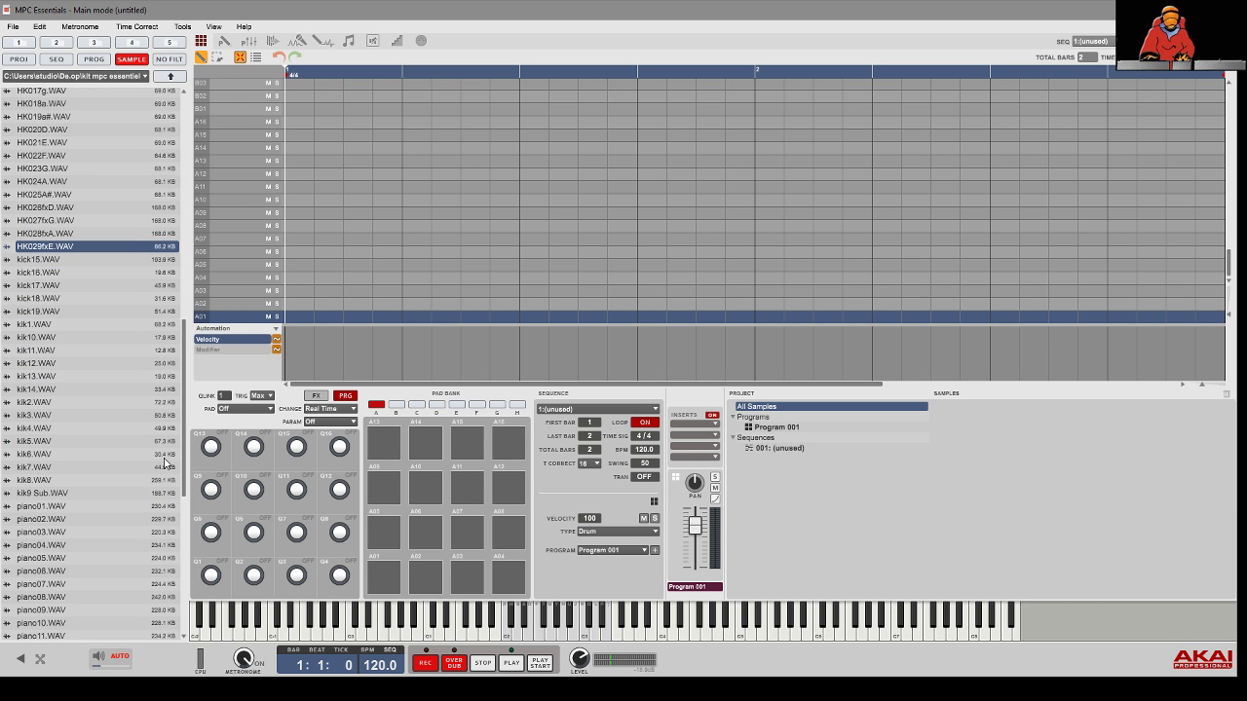
click(23, 328)
drag(23, 327, 386, 583)
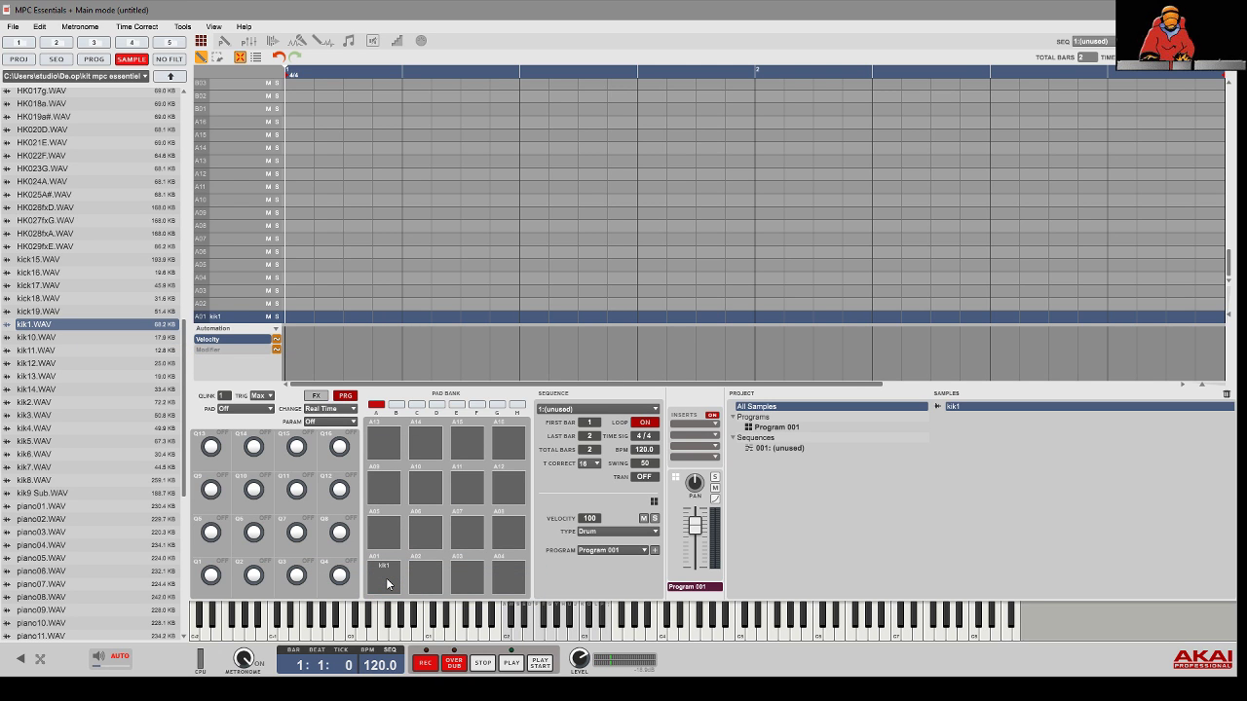
click(387, 583)
drag(693, 525, 697, 544)
Step: Select the samples from kick16.WAV through kik8.WAV together and assign them to consecutive pads starting at A02
click(81, 261)
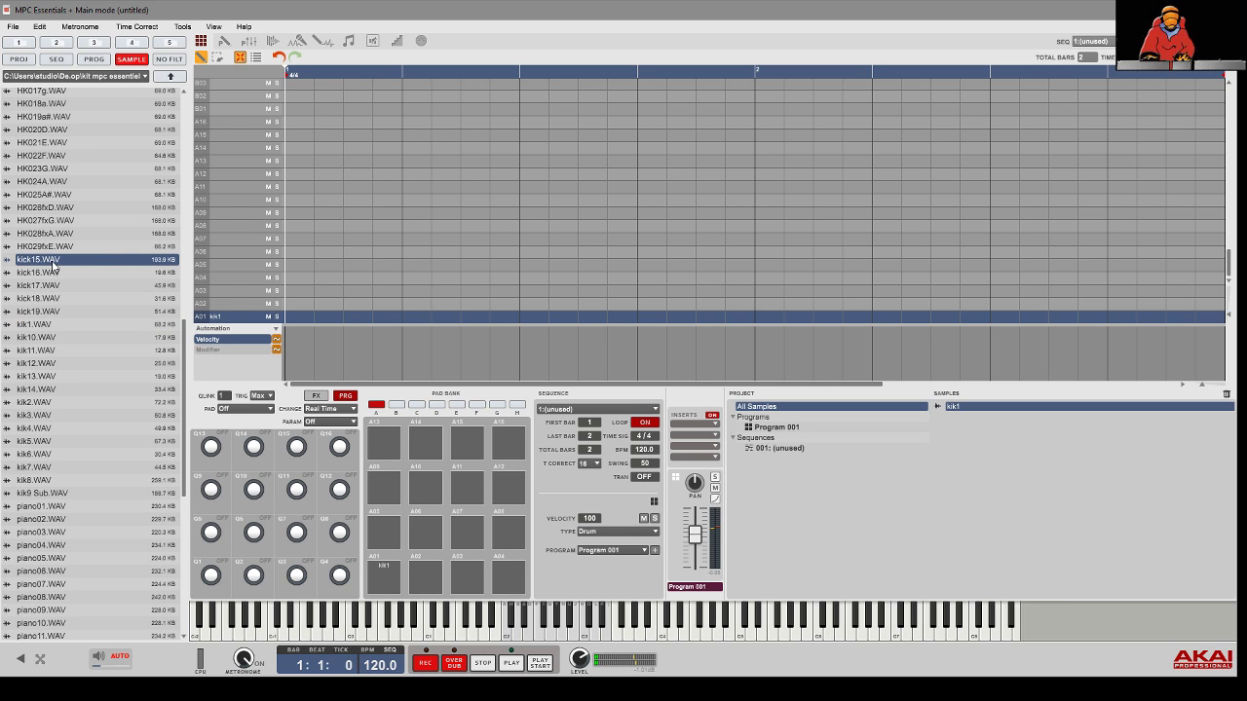
click(42, 481)
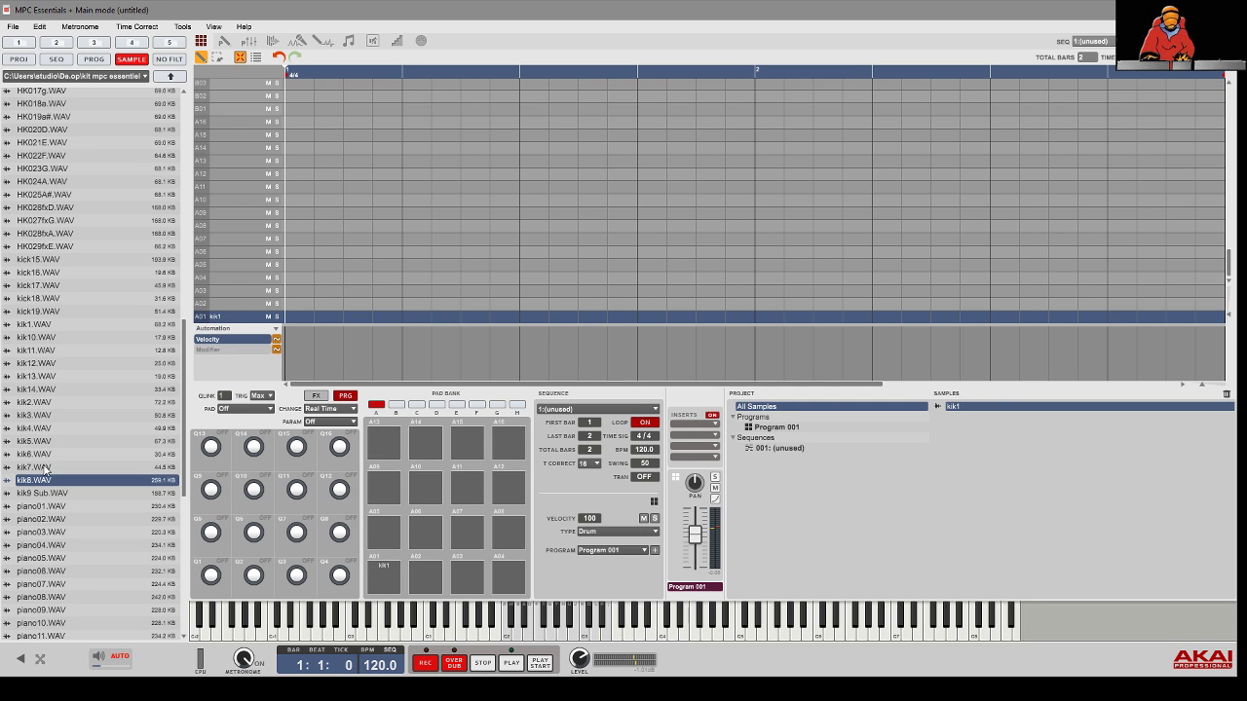
drag(46, 469, 47, 272)
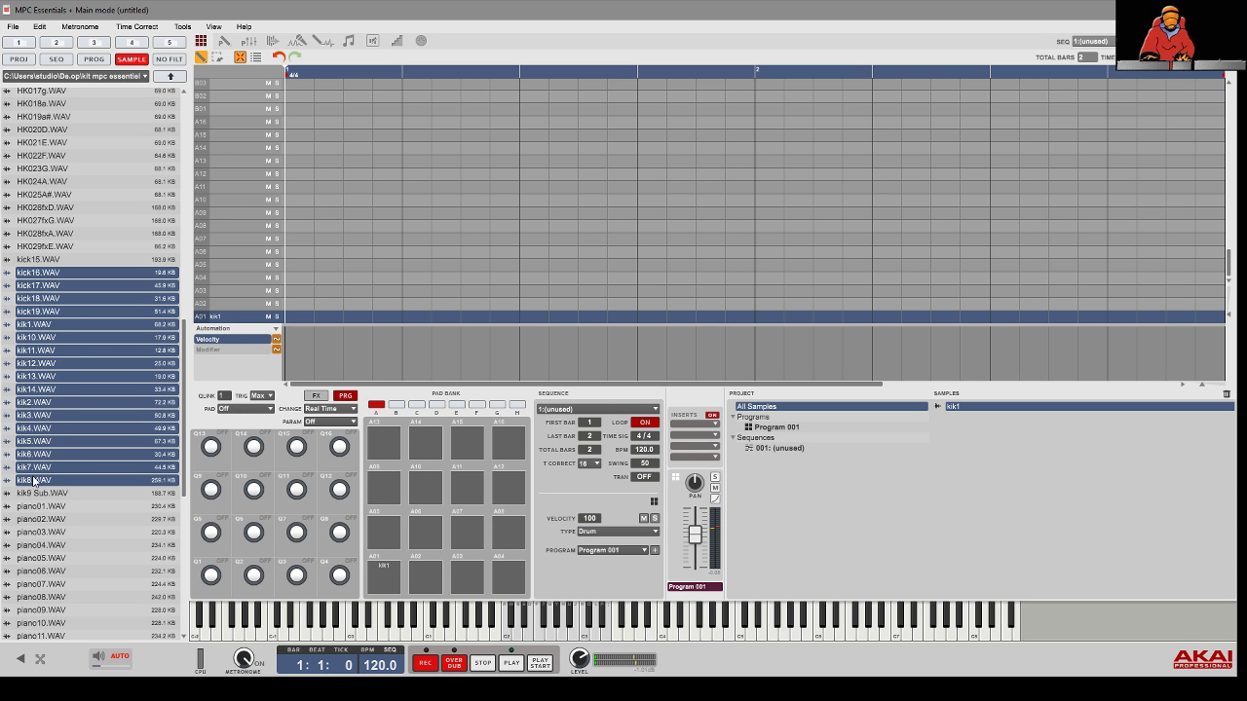
drag(34, 485, 432, 582)
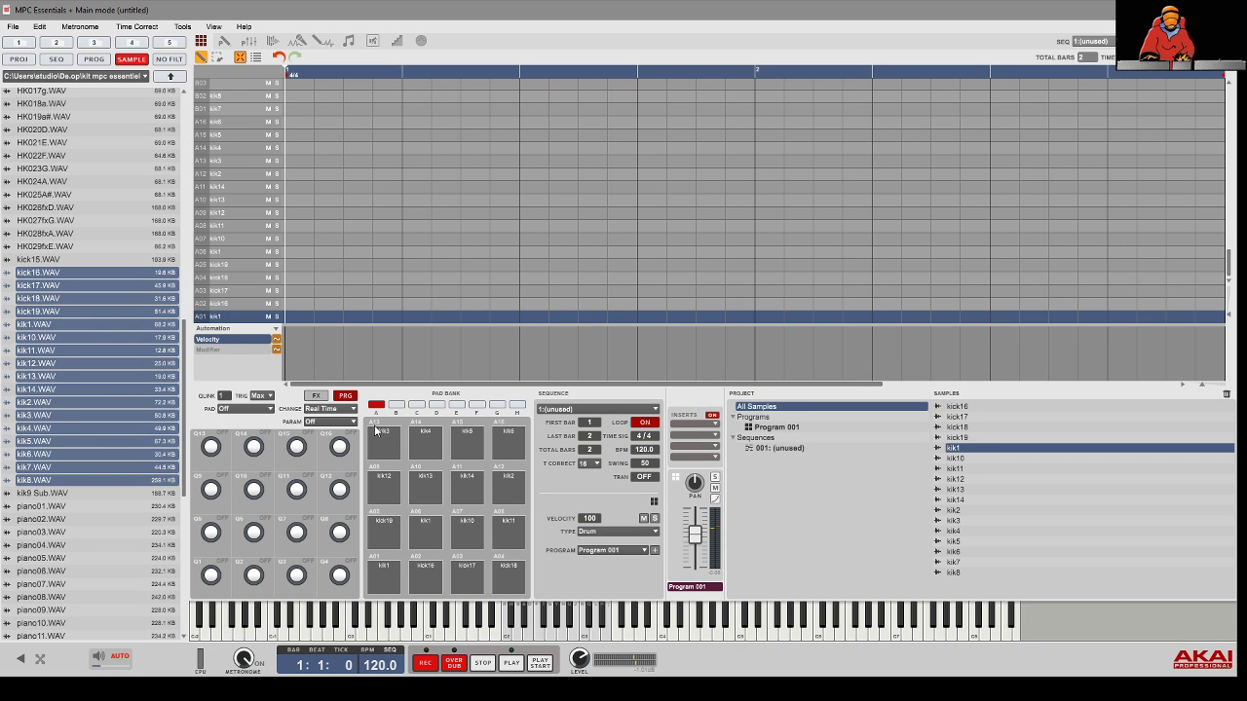
Step: Audition the kick samples on pads A02 through A08
click(433, 581)
click(469, 581)
click(502, 579)
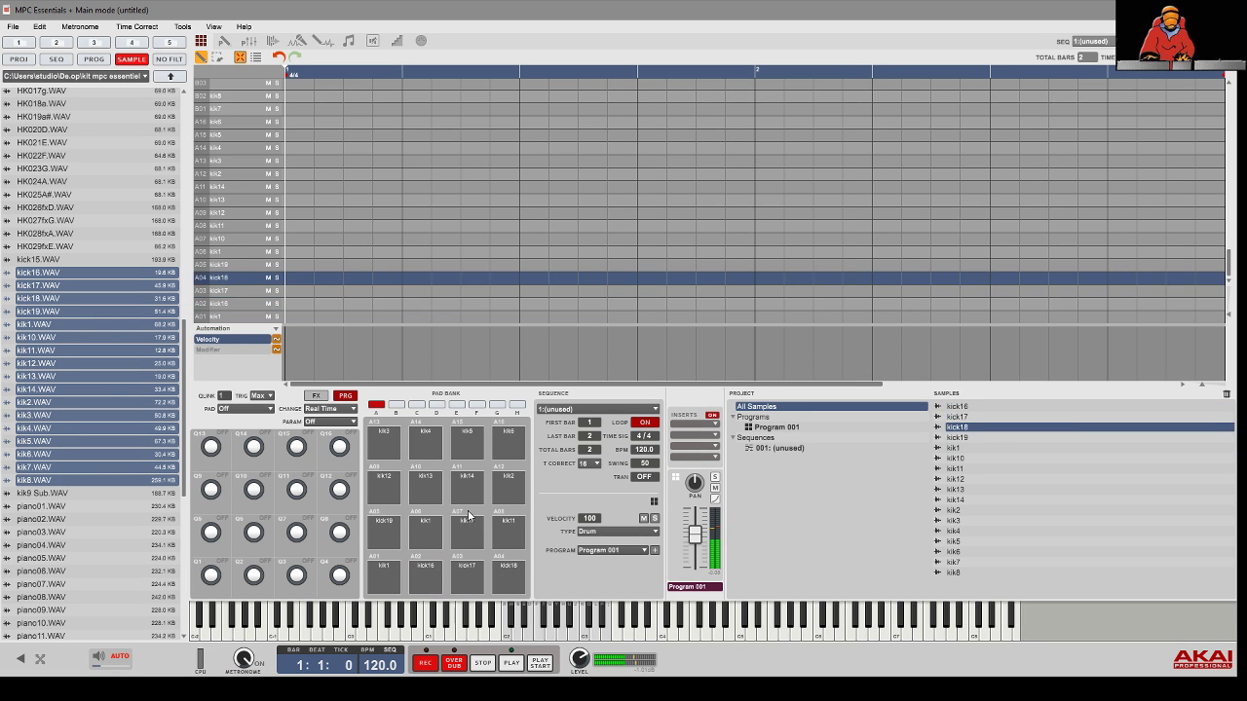
click(384, 526)
click(425, 526)
click(468, 526)
click(506, 524)
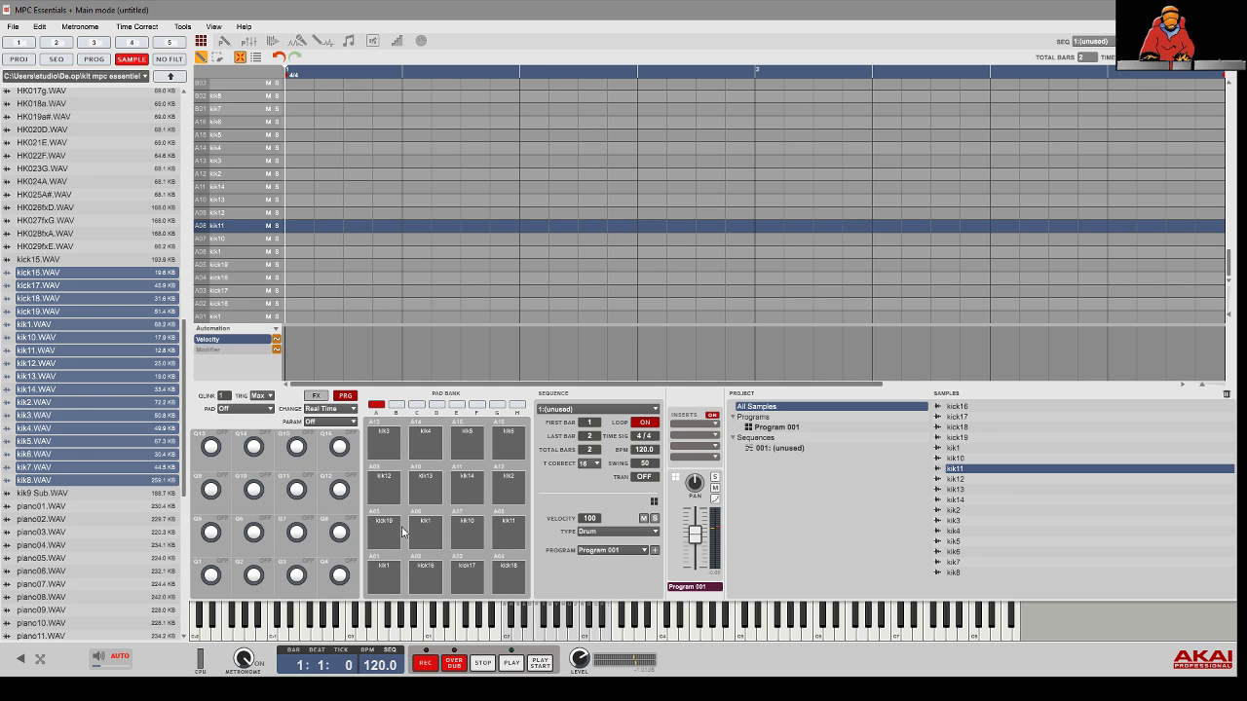
Step: Assign kik8.WAV to pad B03, replacing the existing sample of the same name, and play the pad
click(73, 481)
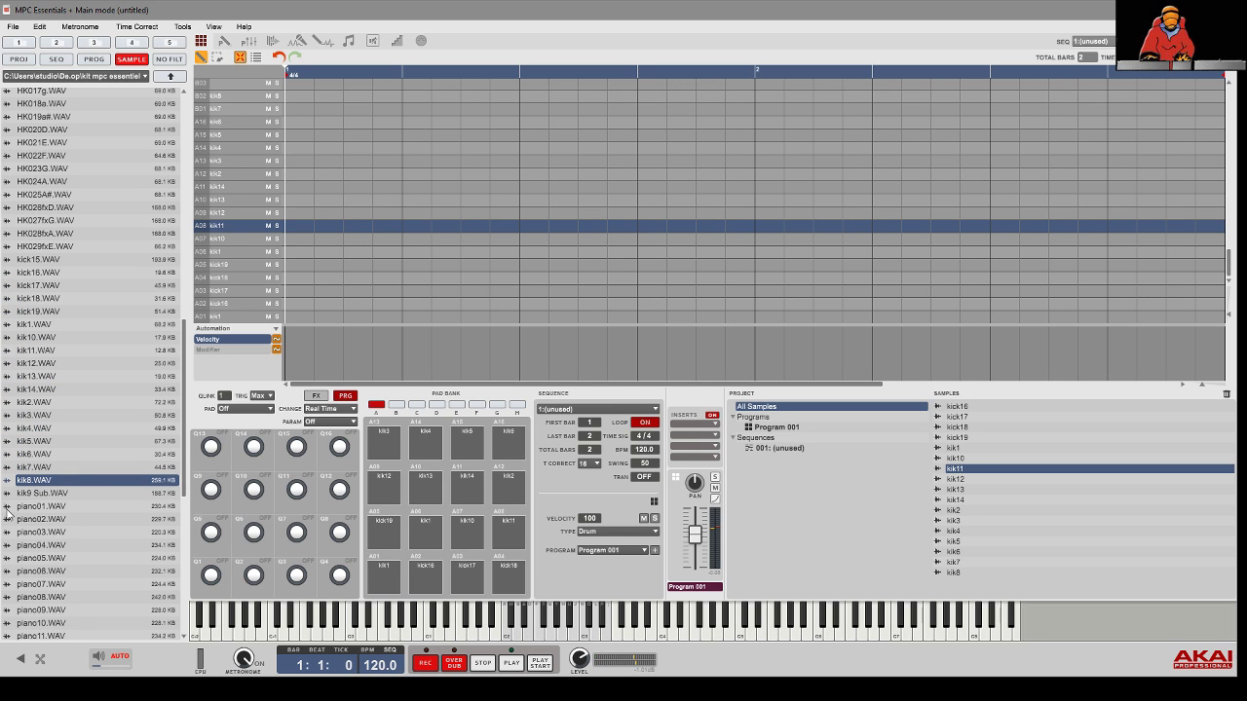
click(395, 404)
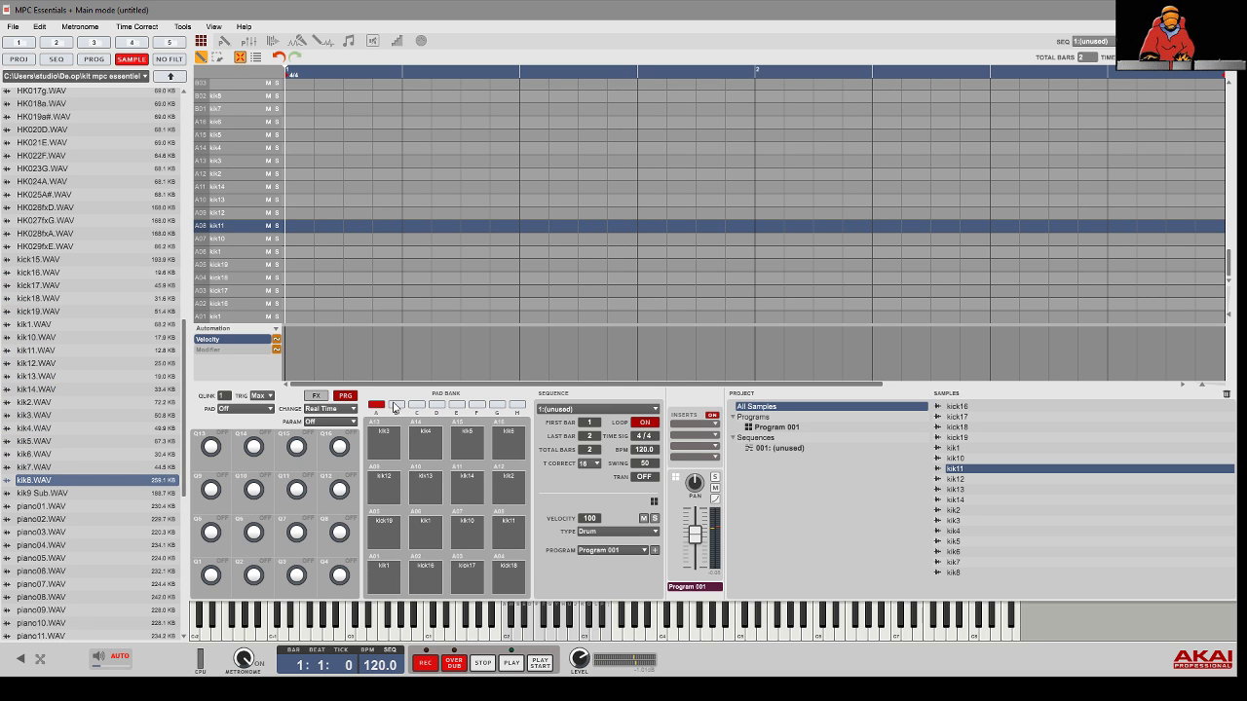
click(41, 482)
drag(40, 482, 478, 575)
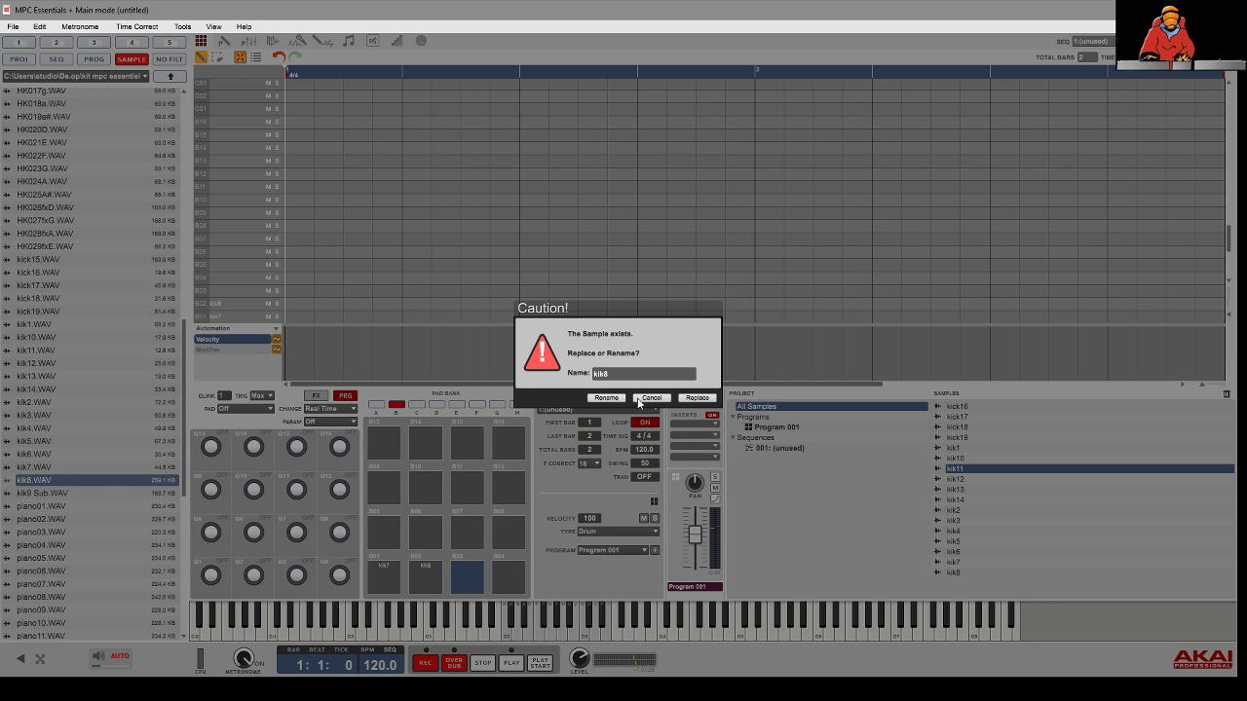
click(694, 399)
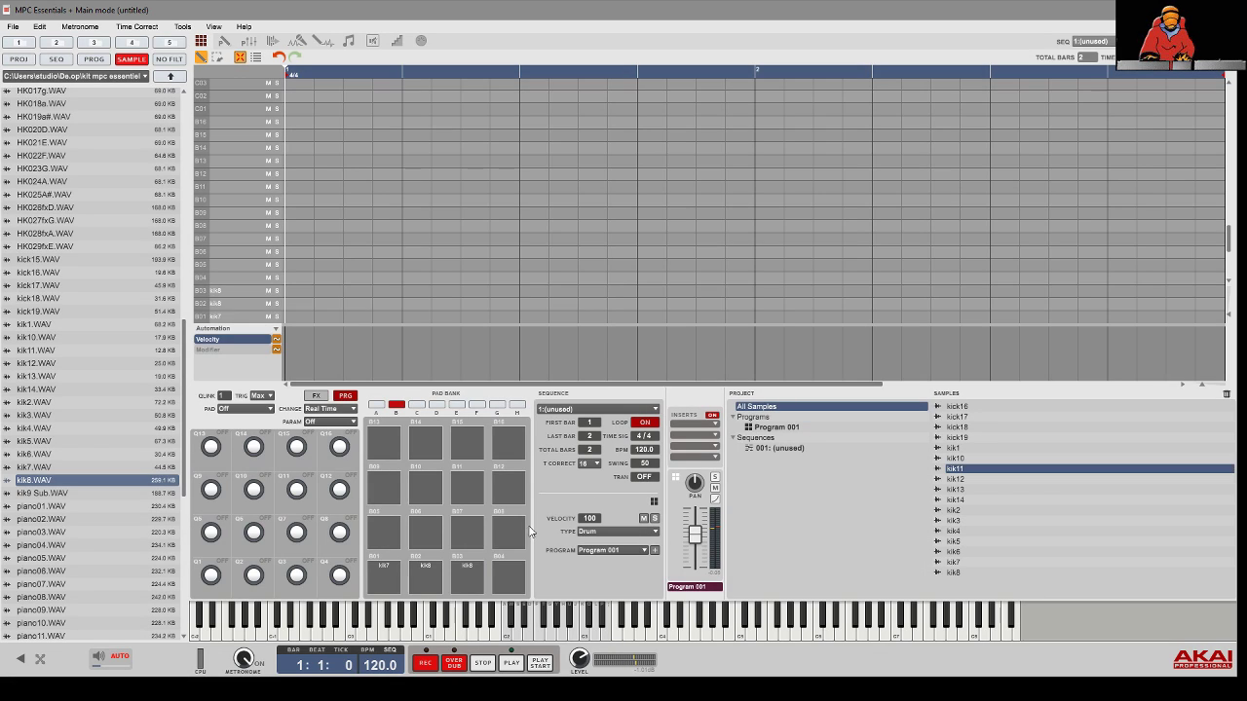
click(460, 576)
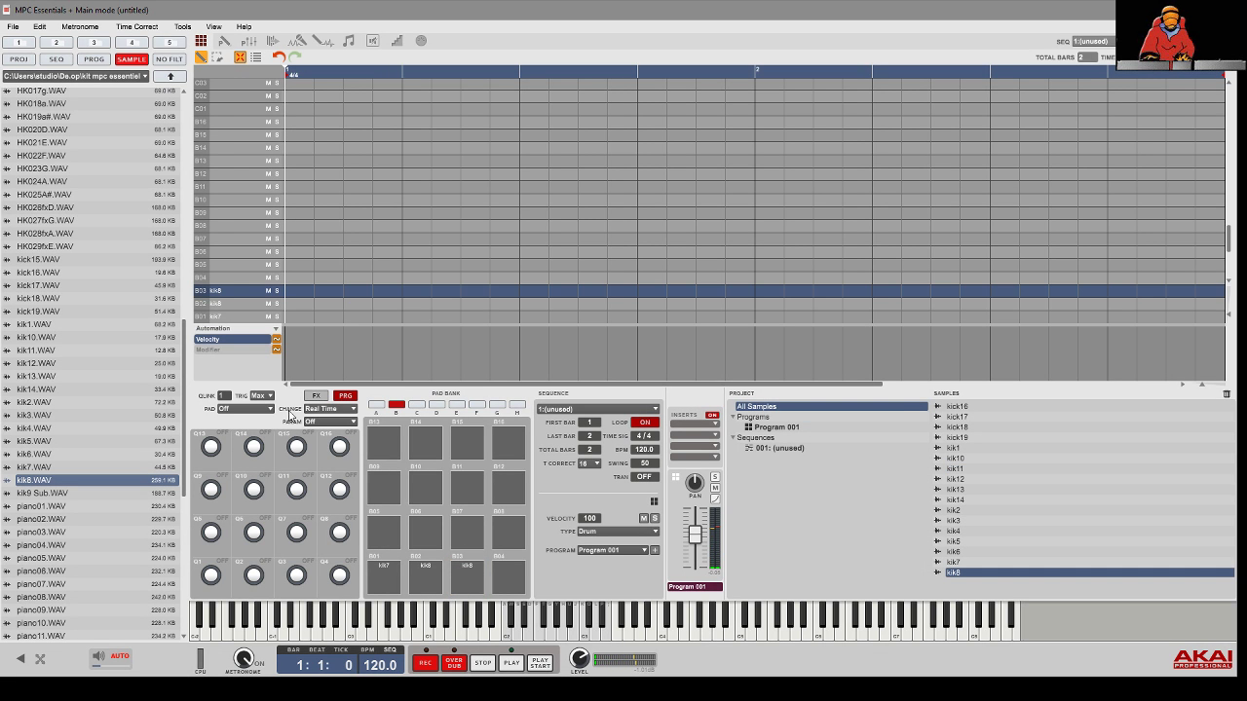
Step: Return the browser to program files and start a new project without saving the current one
drag(184, 341, 125, 36)
click(94, 60)
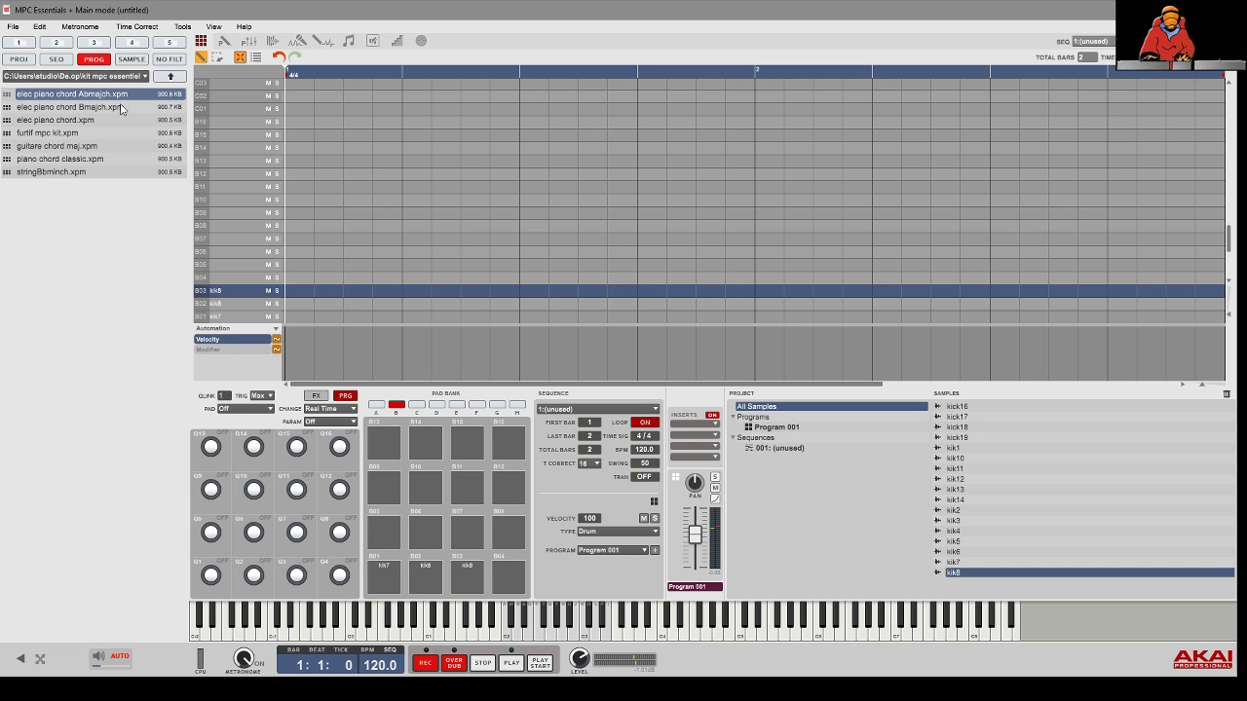
click(15, 27)
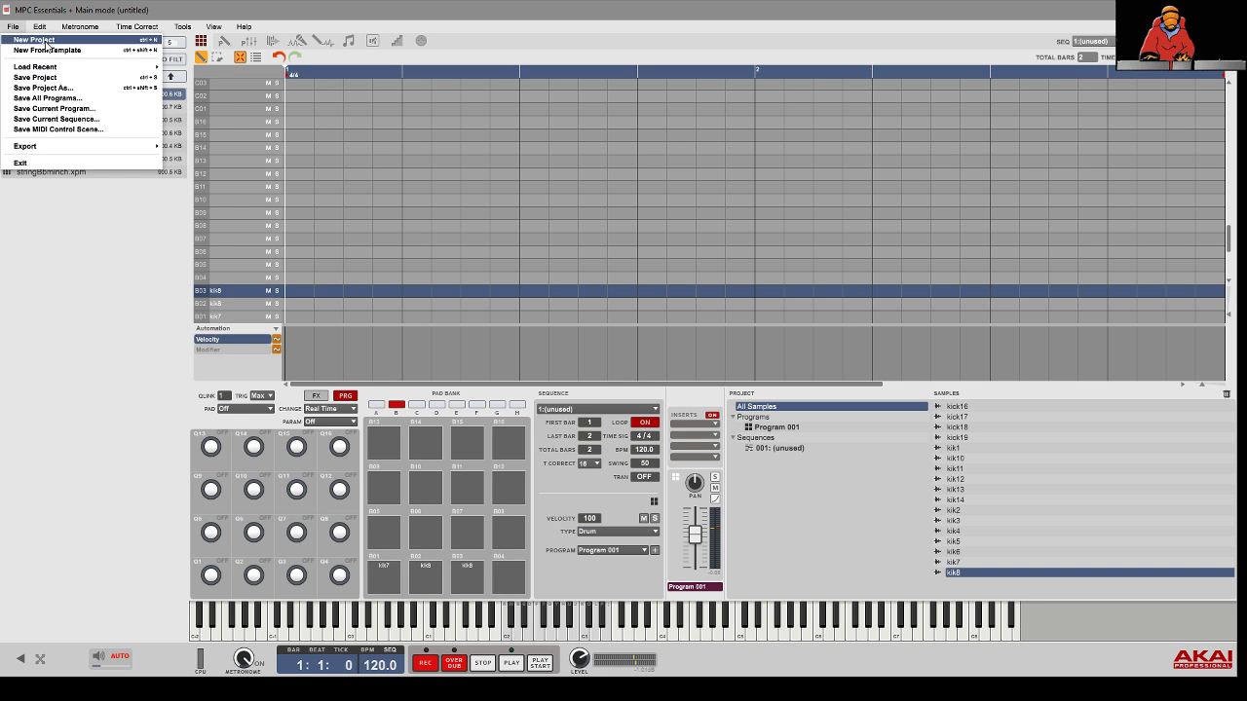
click(45, 43)
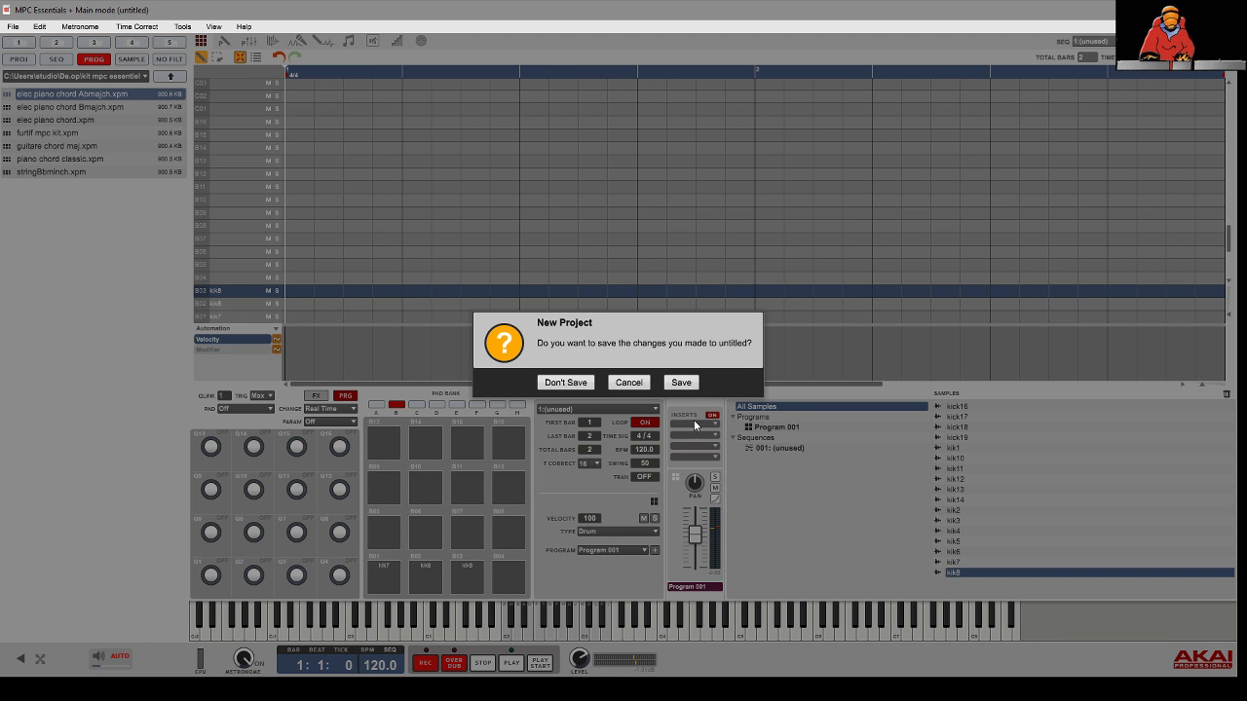
click(566, 383)
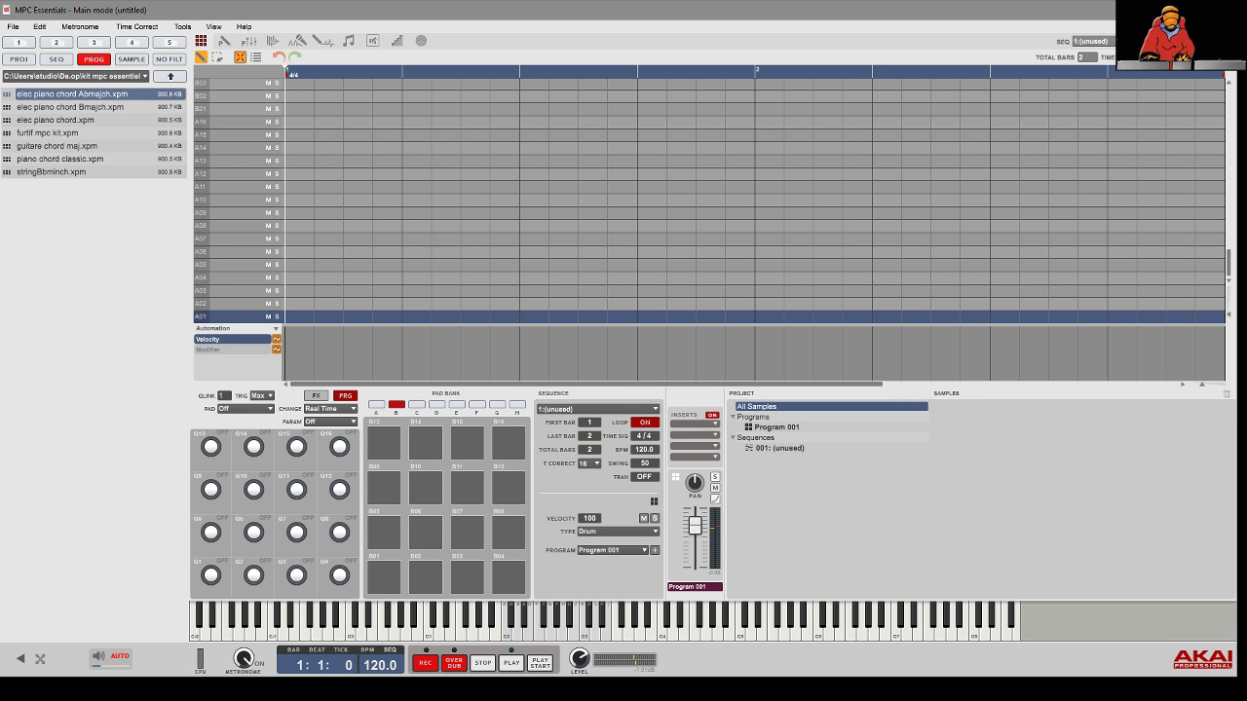
Step: Load the furtif mpc kit.xpm program and audition pads B01 to B03, finishing on pad bank D
click(51, 136)
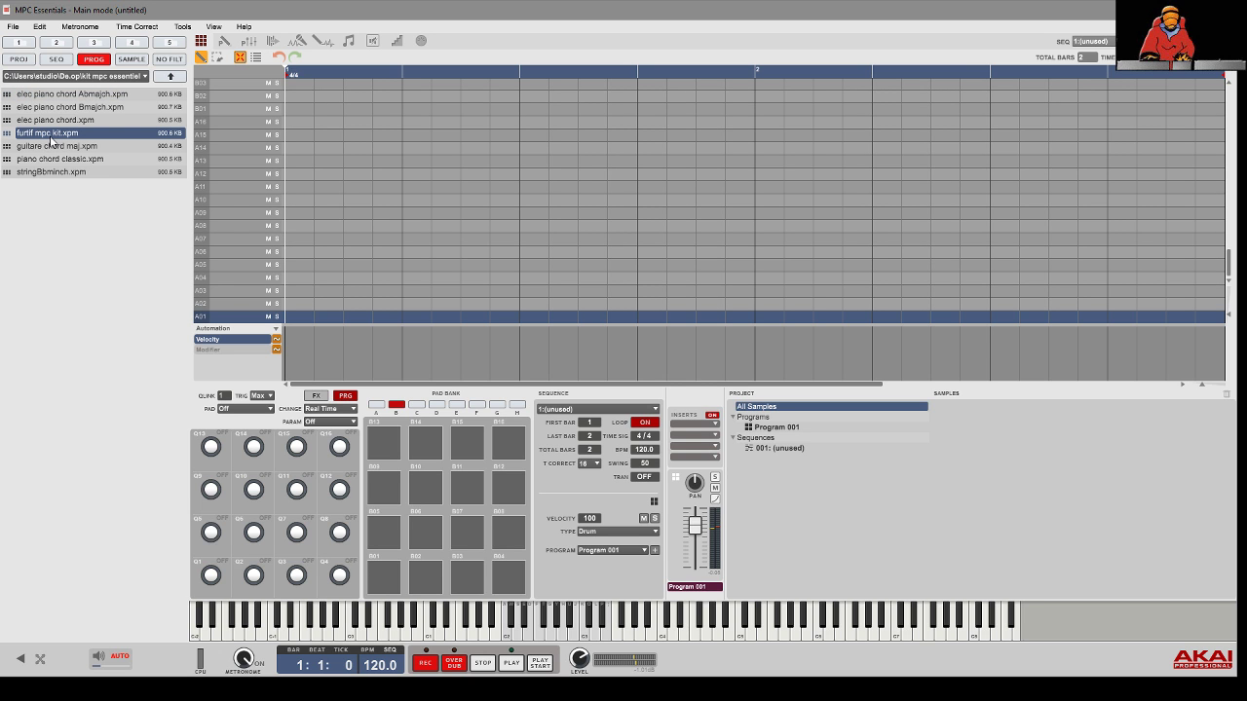
double_click(50, 138)
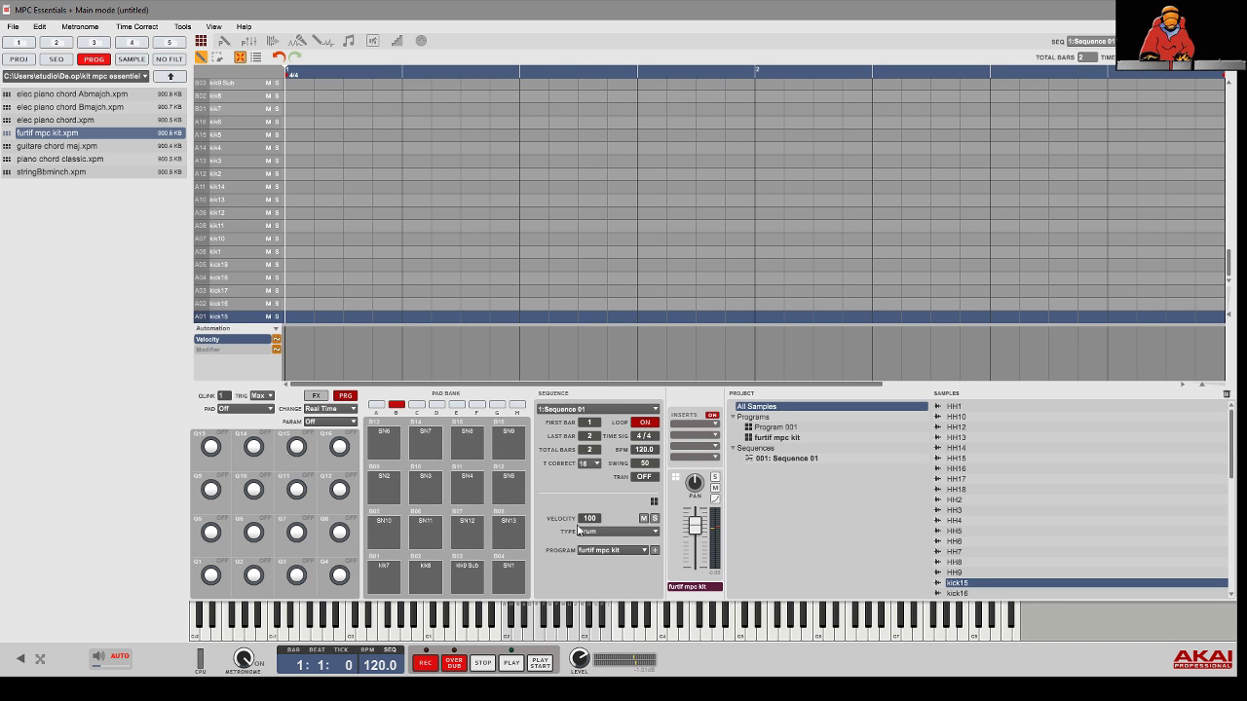
click(387, 581)
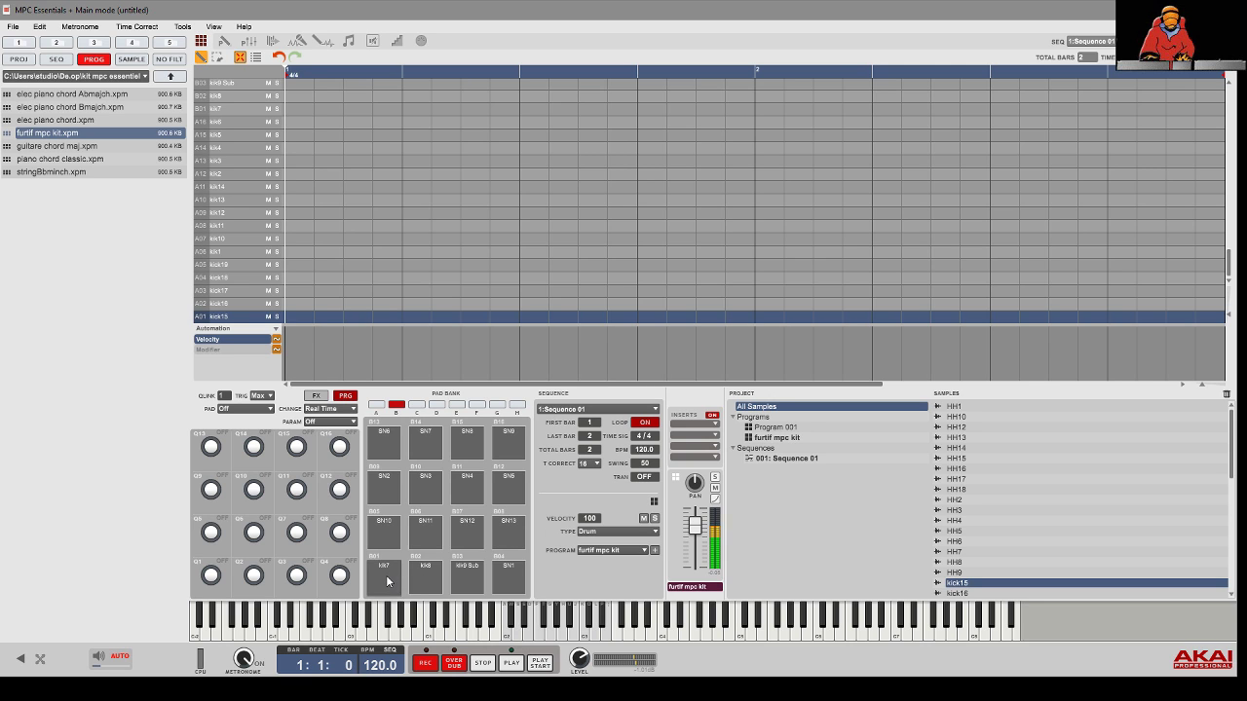
click(426, 577)
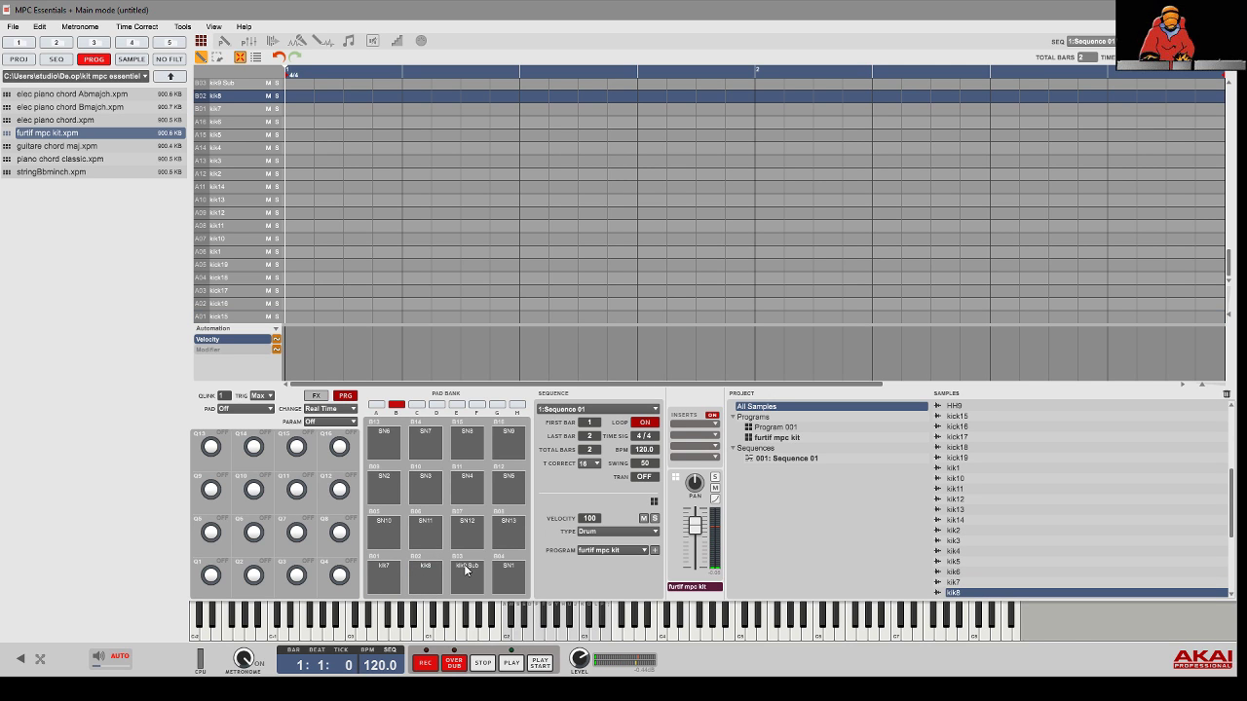
click(466, 571)
click(422, 404)
click(437, 409)
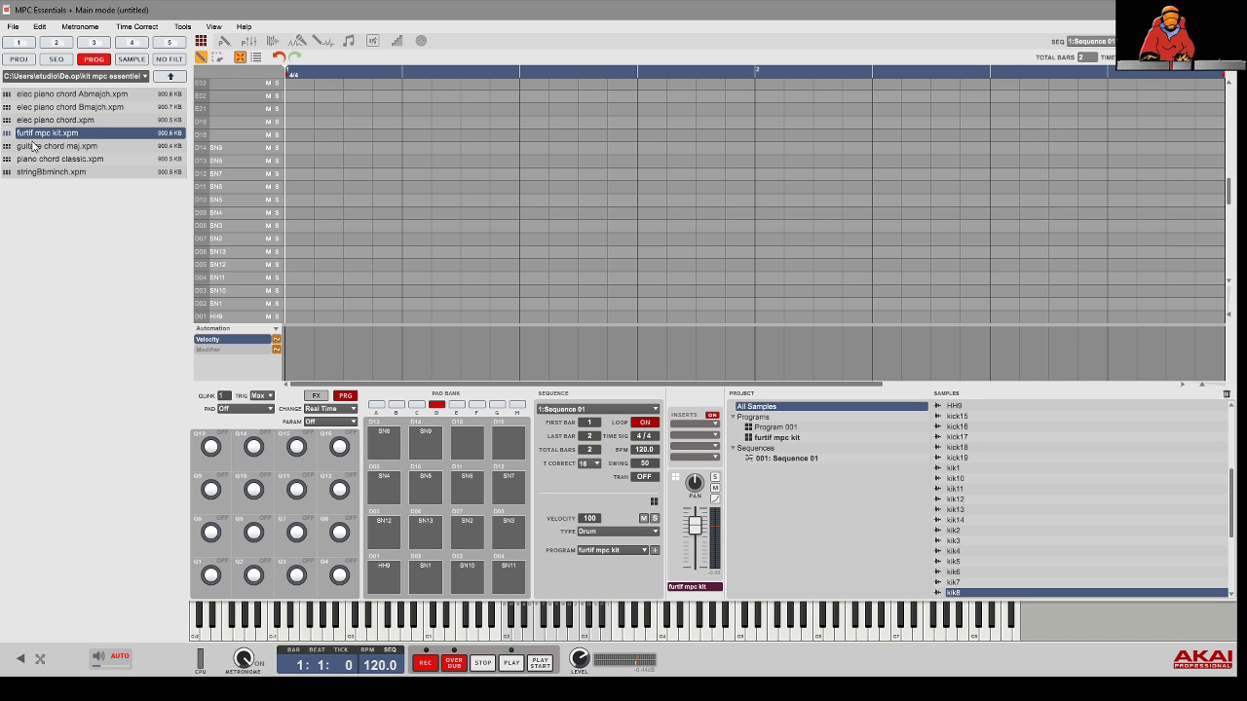
Step: Load stringBbminch.xpm, make it the active program and show its pads in bank A
double_click(19, 175)
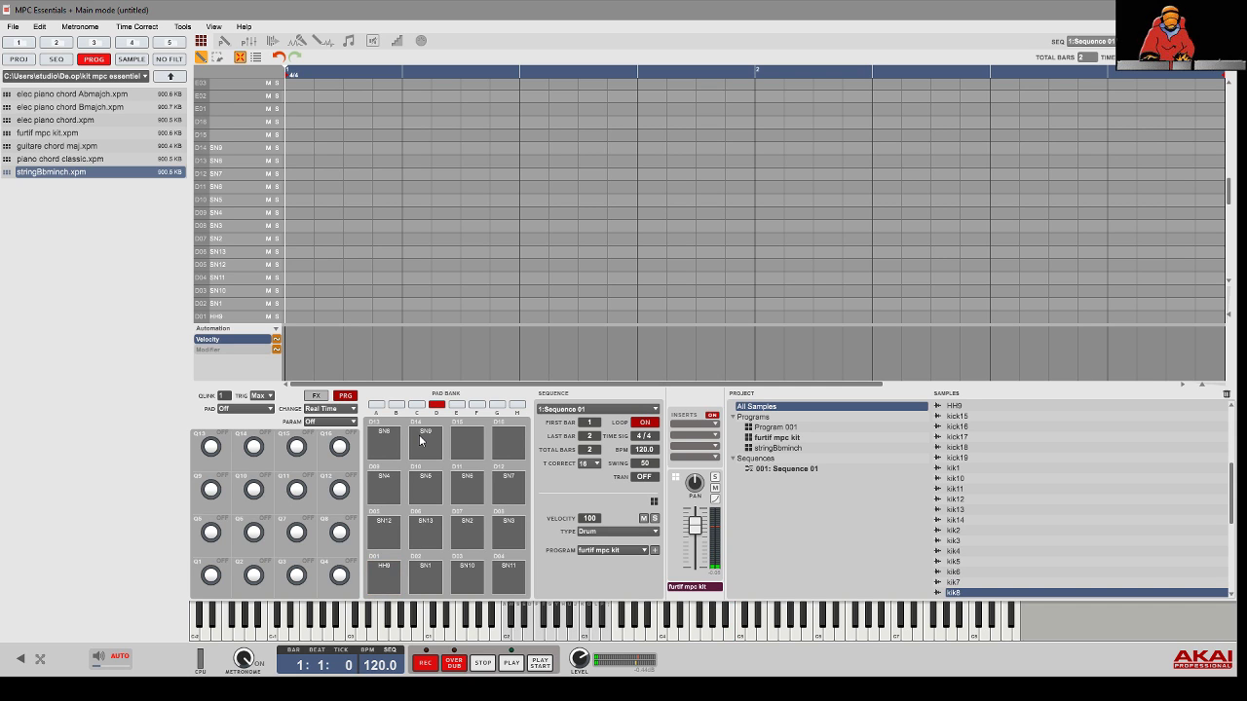
click(750, 452)
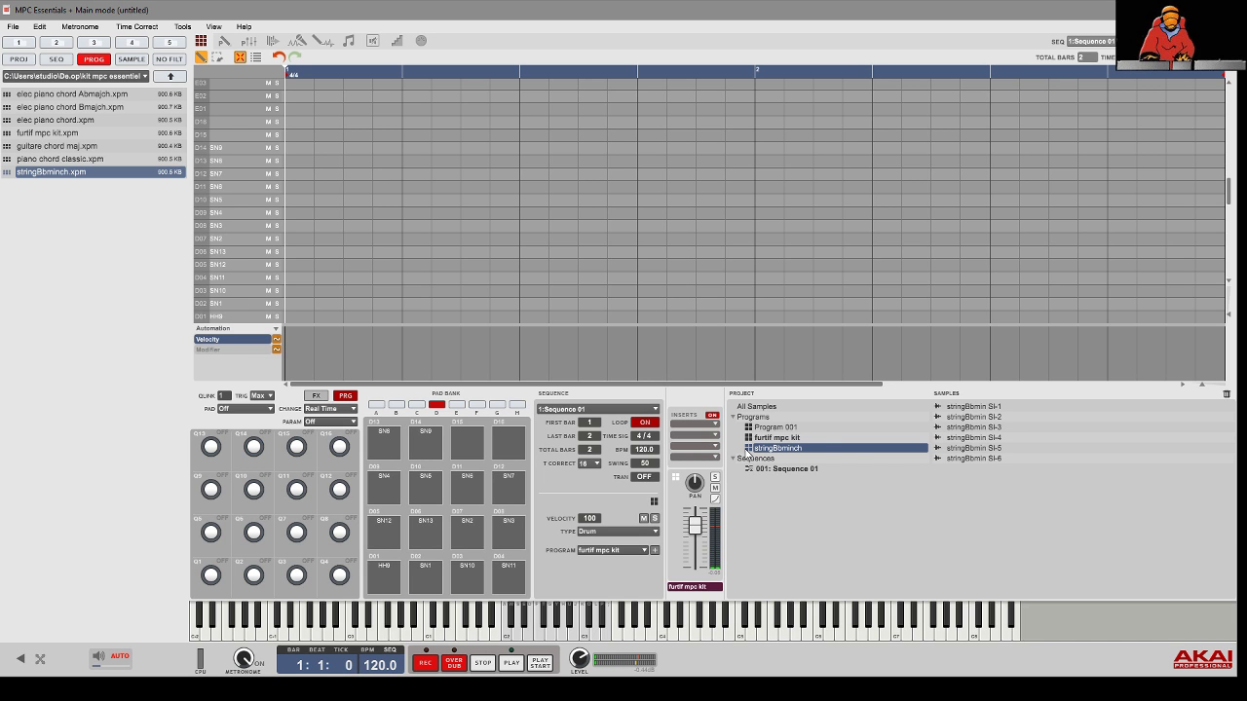
double_click(750, 452)
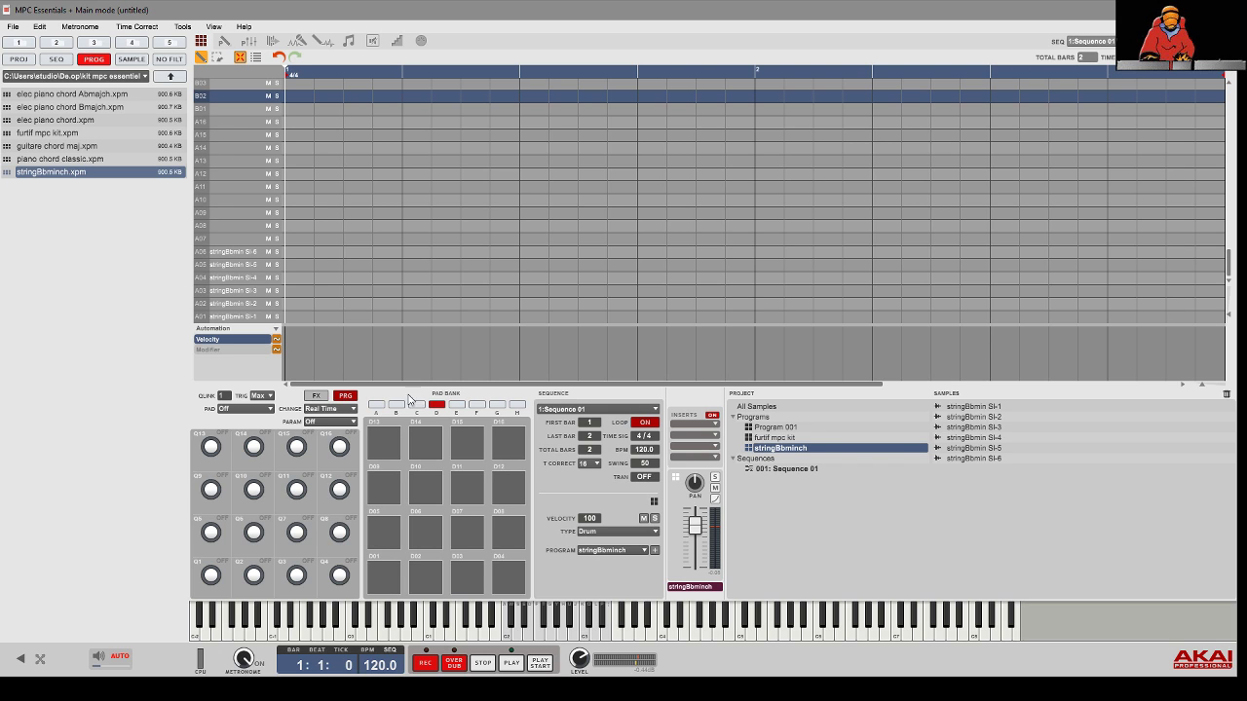
click(374, 406)
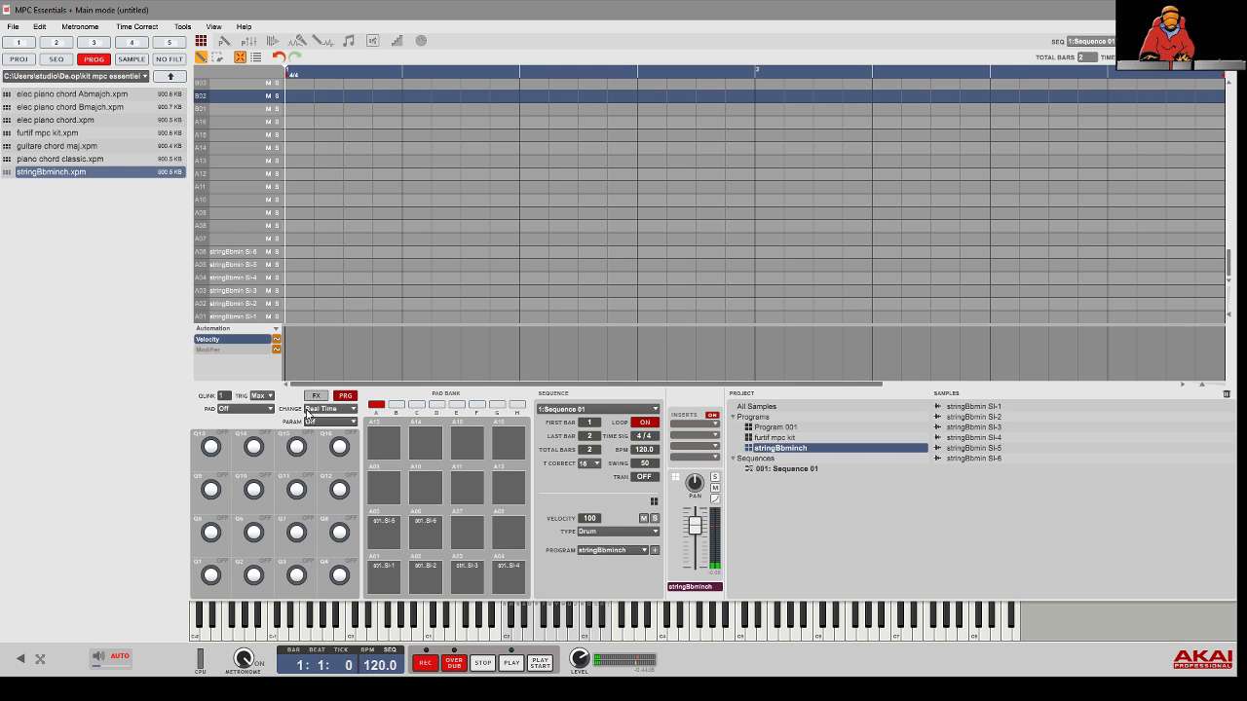
Step: Load piano chord classic.xpm, make it the active program and show its pads in bank B
double_click(49, 160)
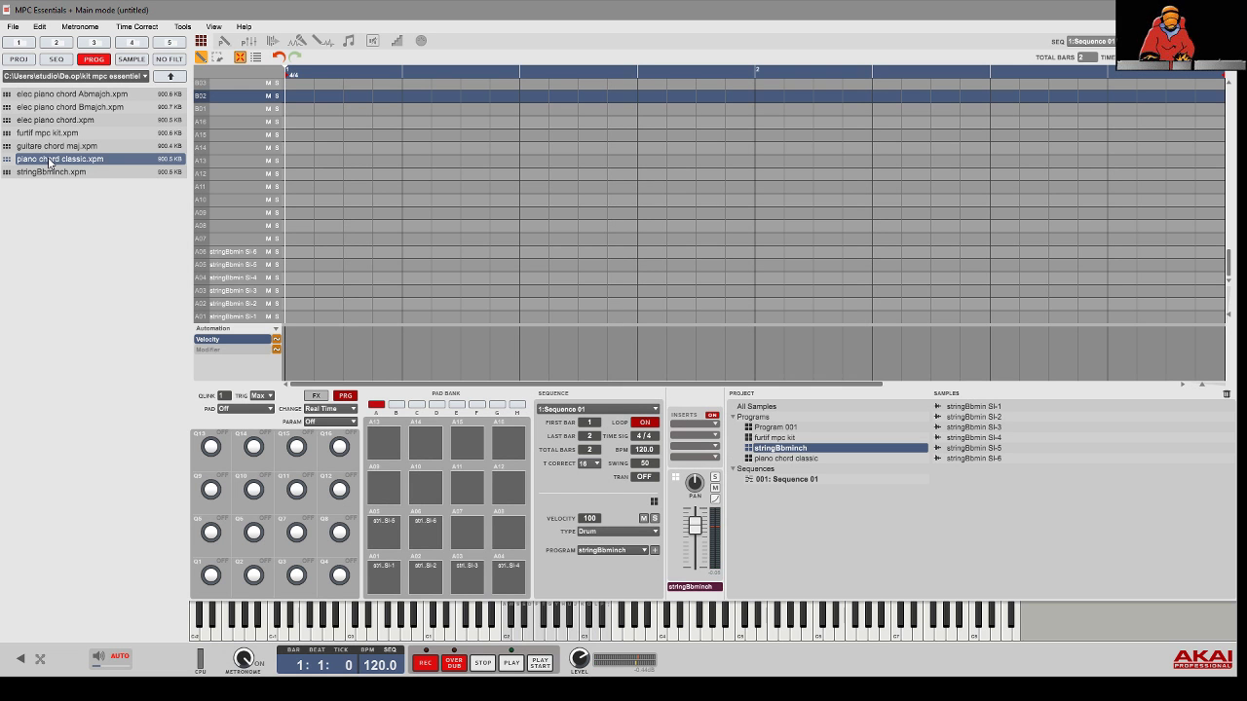
click(757, 459)
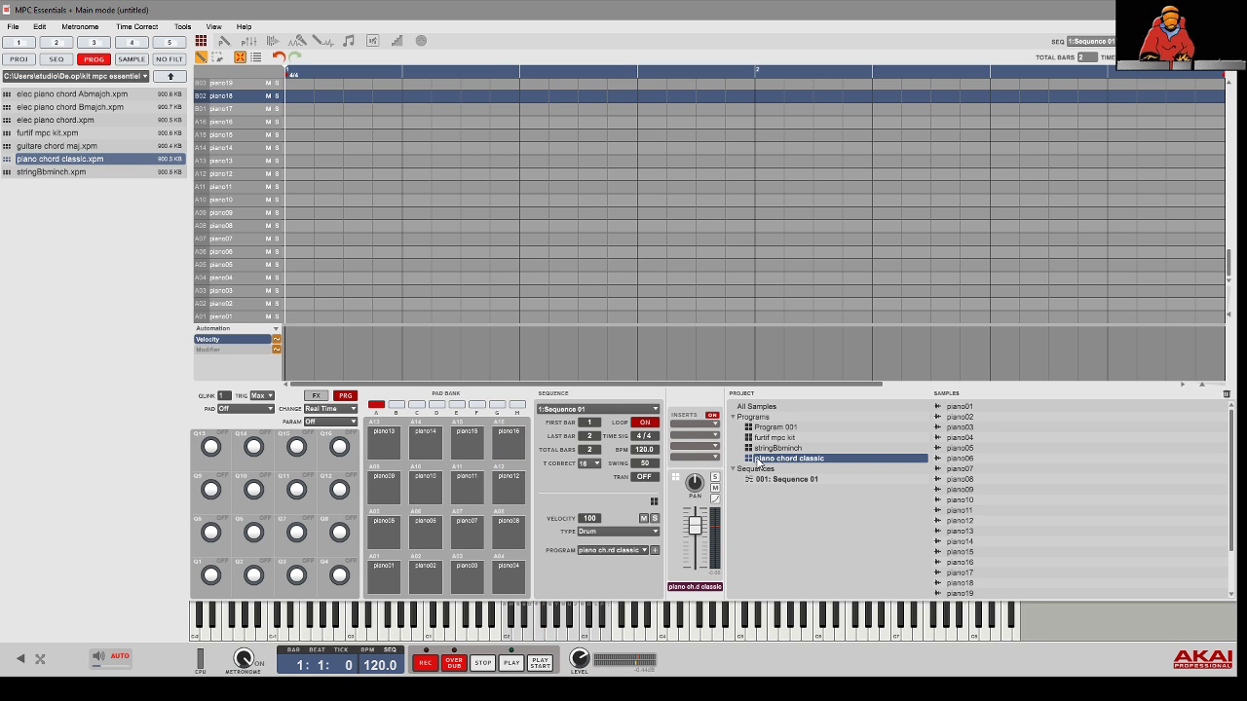
click(397, 405)
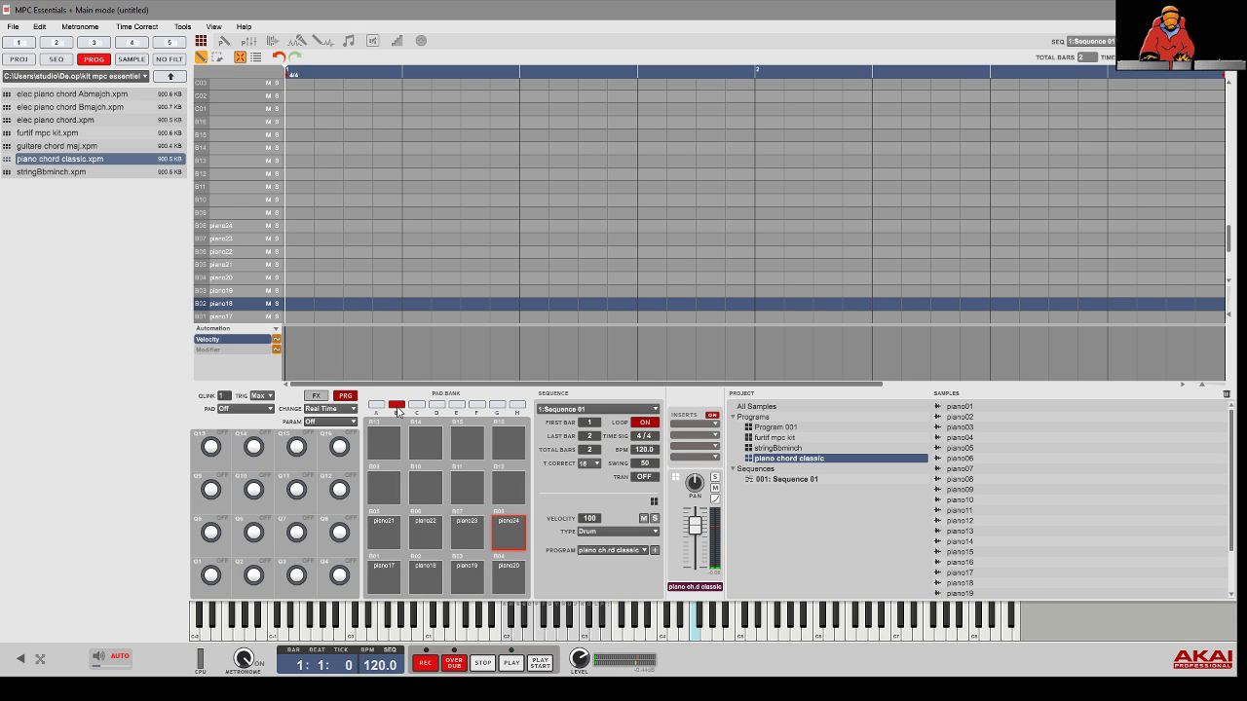
Step: Load guitare chord maj.xpm, make it the active program and show its pads in bank A
click(89, 146)
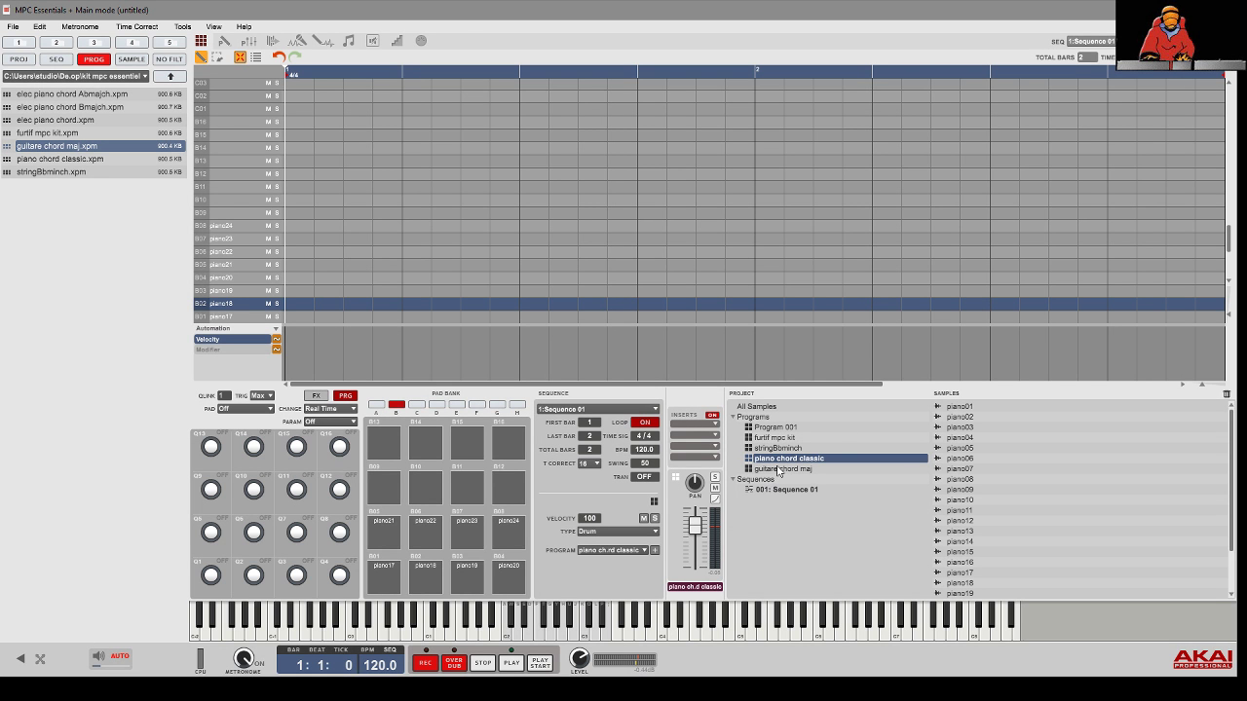
click(778, 470)
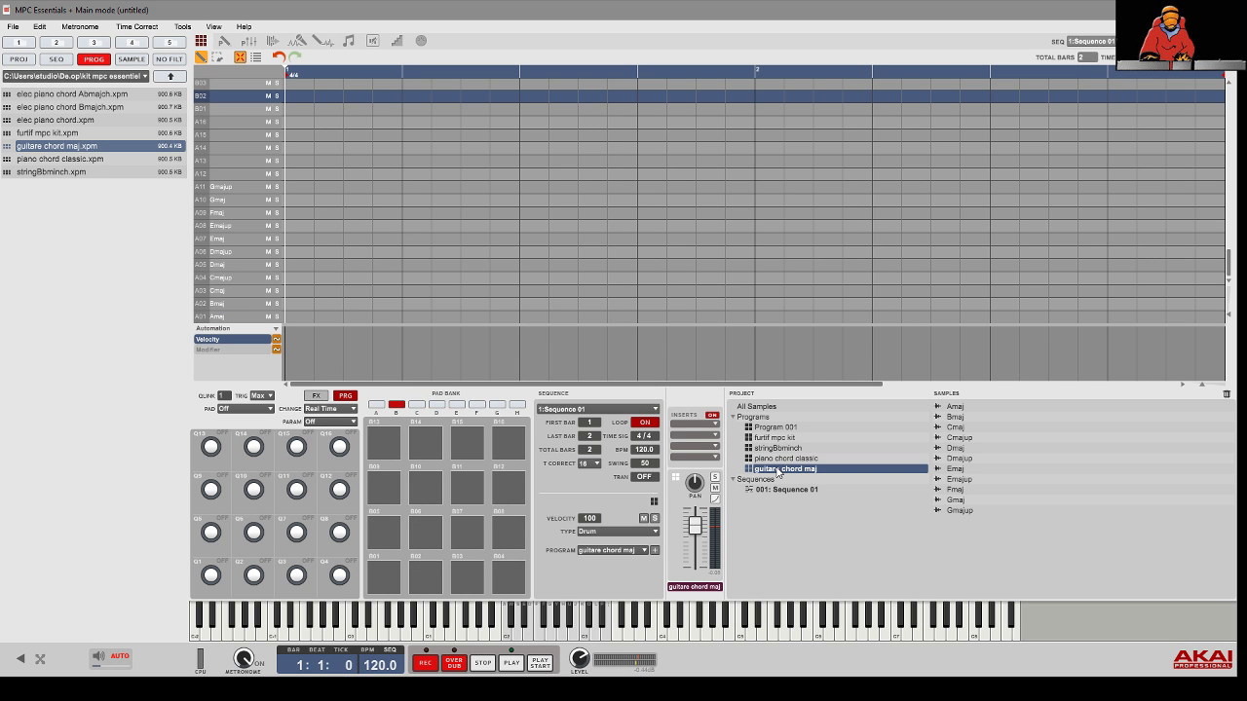
click(377, 405)
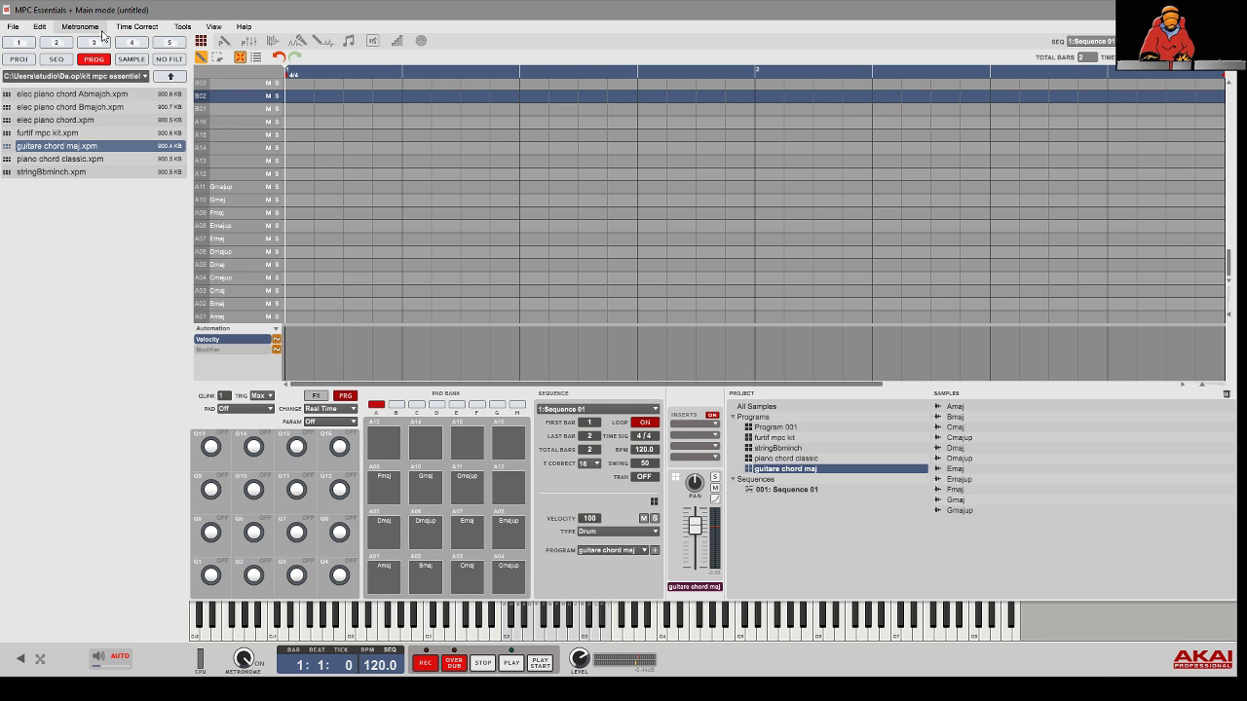
click(229, 41)
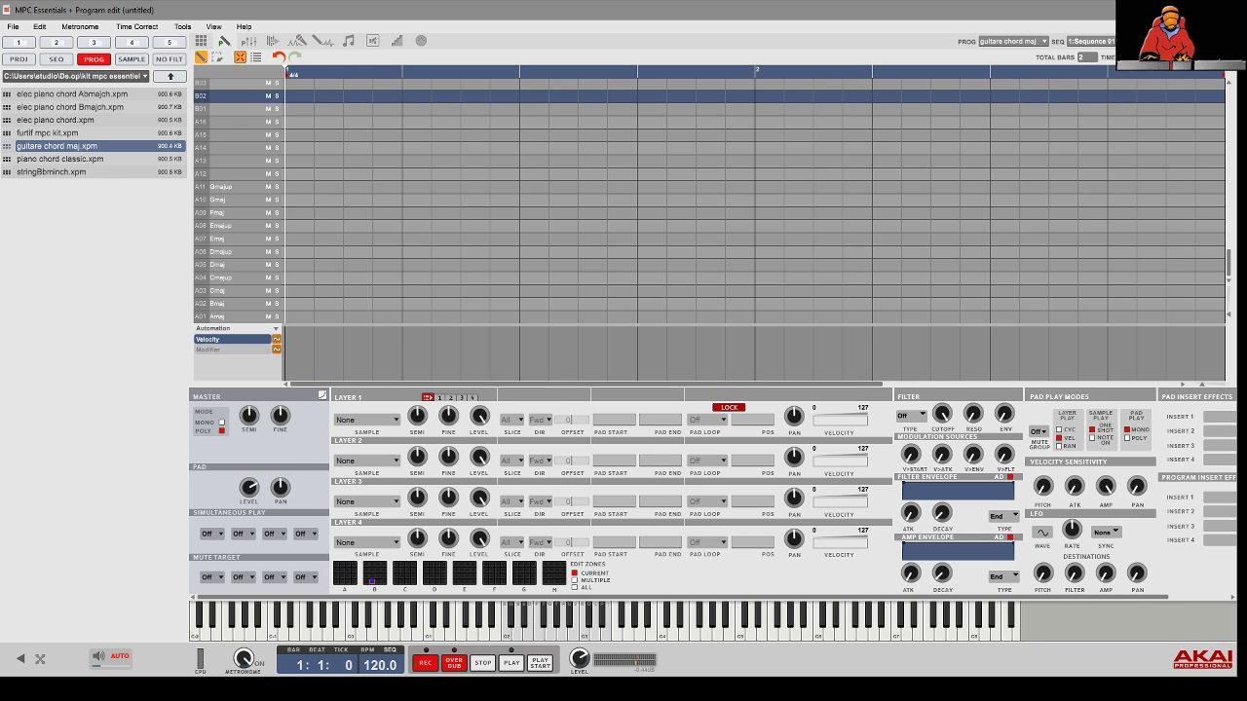
click(58, 121)
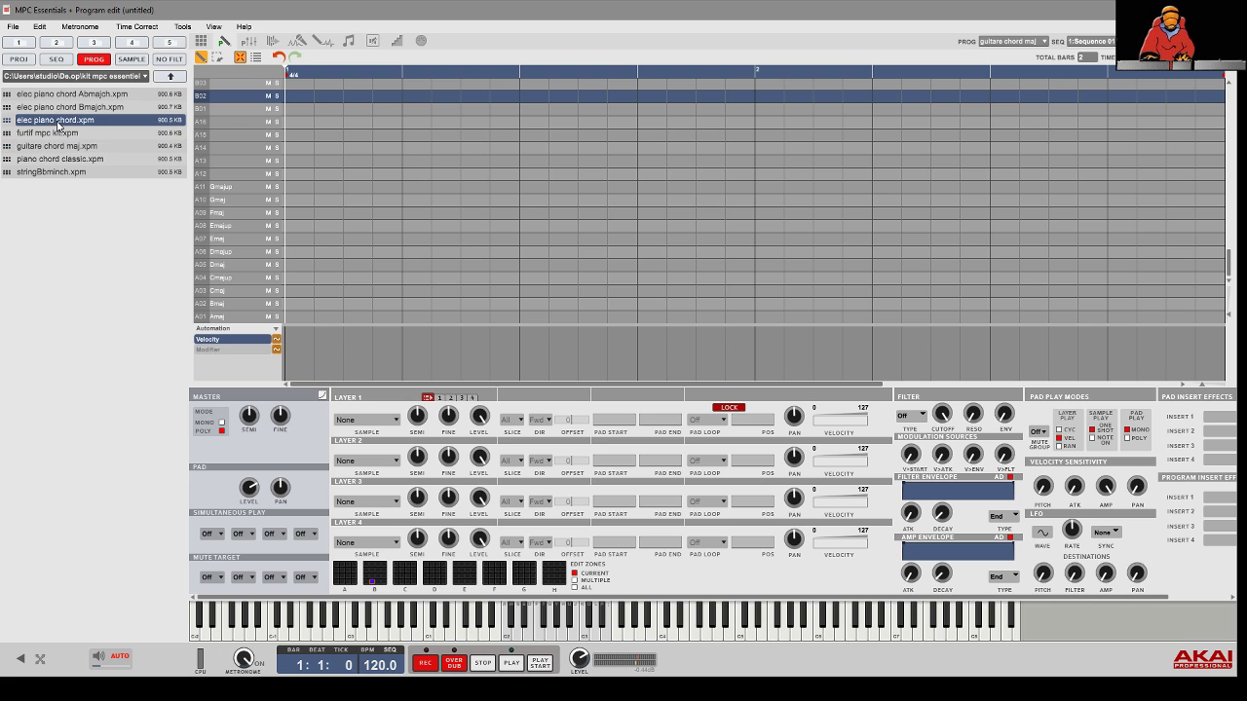
click(199, 41)
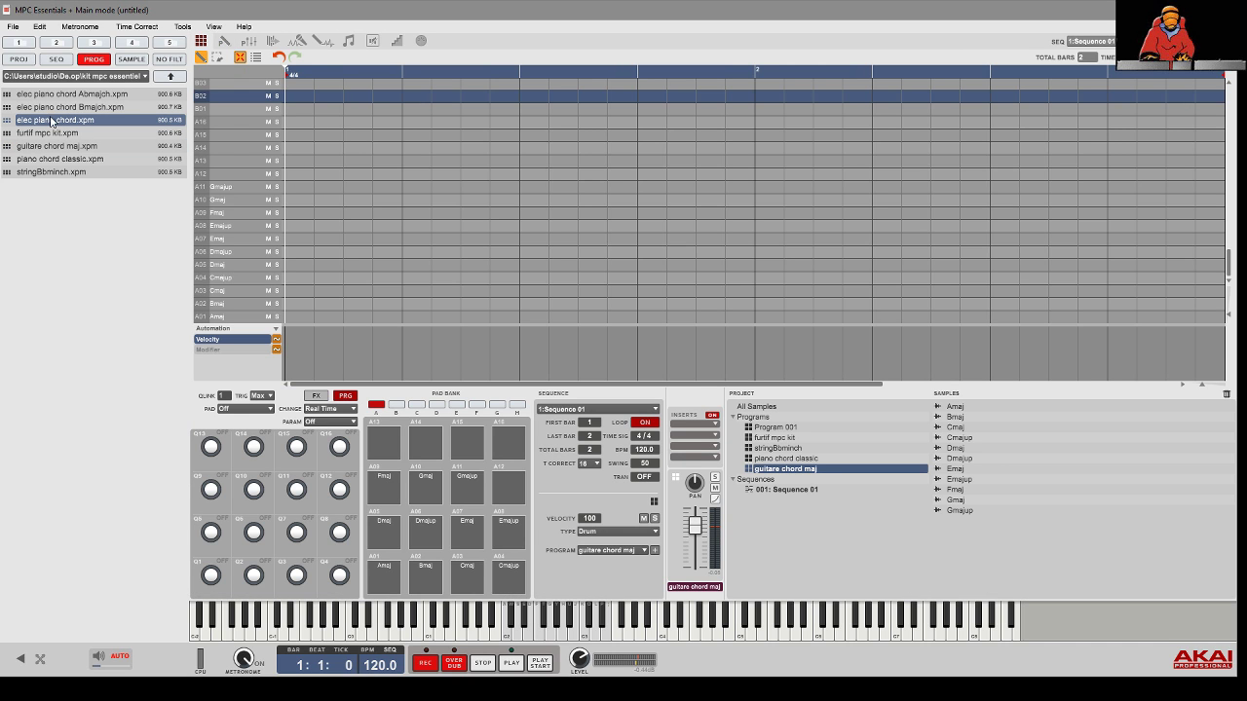
Step: Load elec piano chord.xpm, make it the active program and check pad bank B before returning to bank A
click(43, 124)
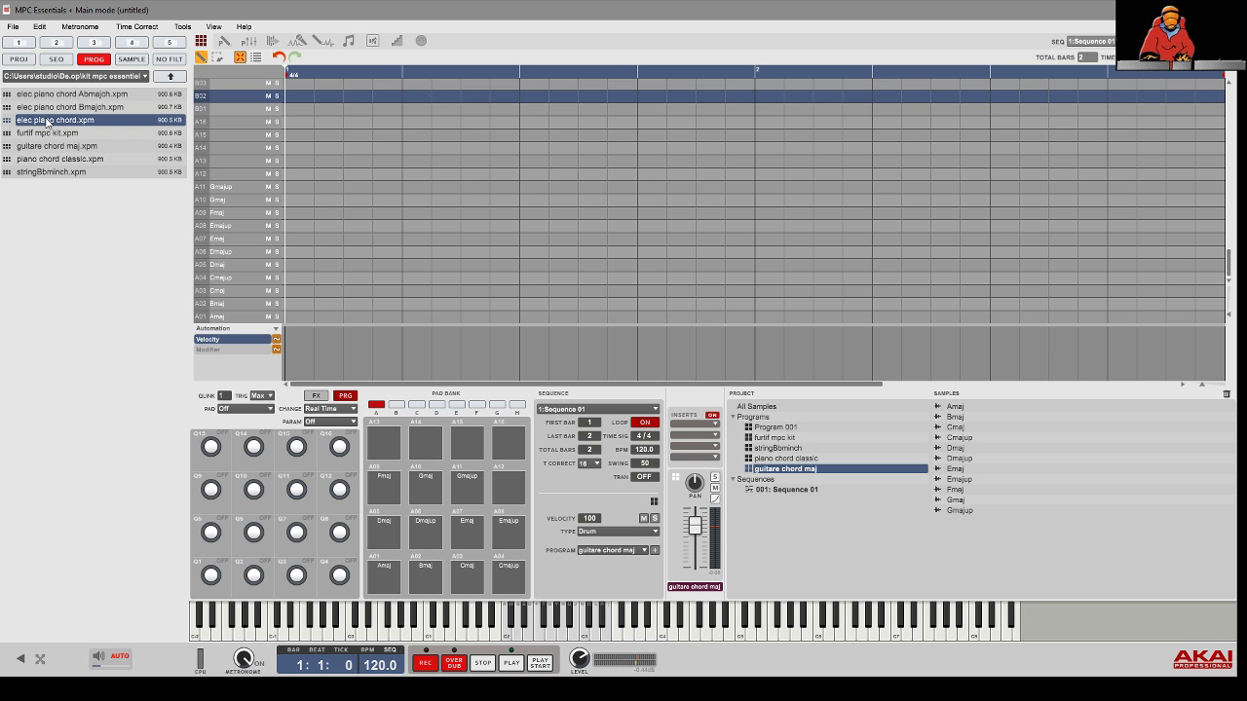
double_click(46, 123)
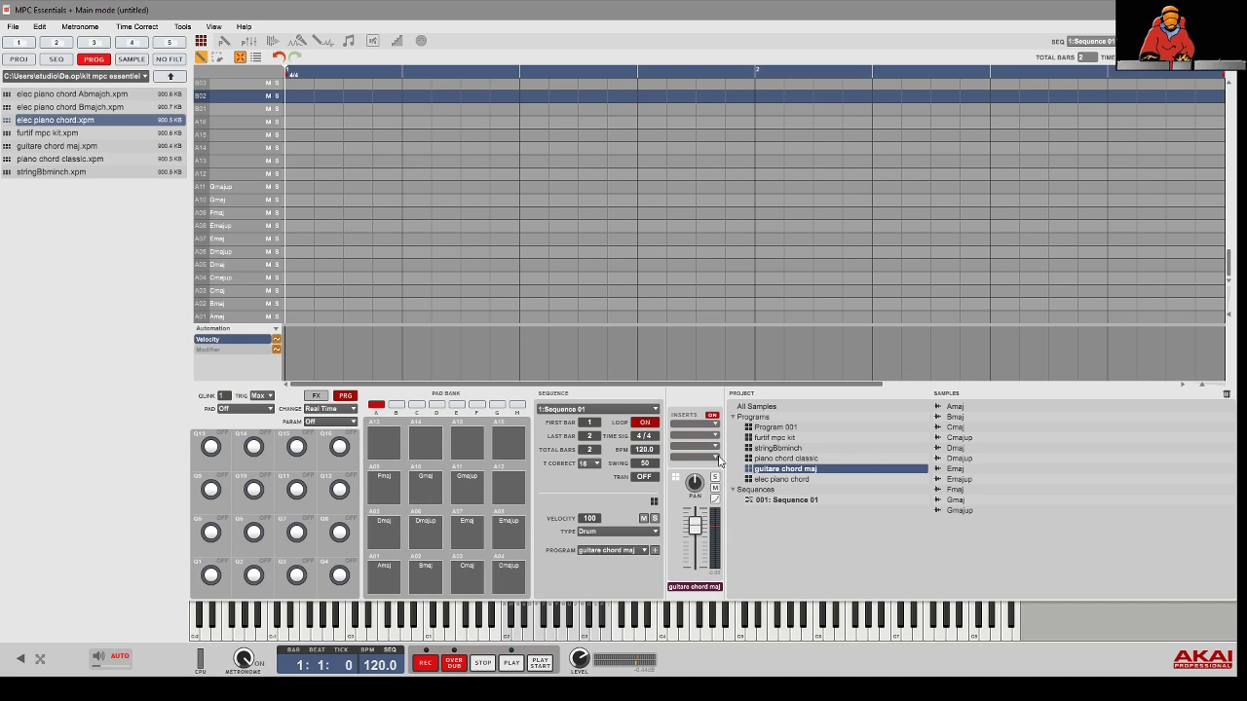
click(775, 481)
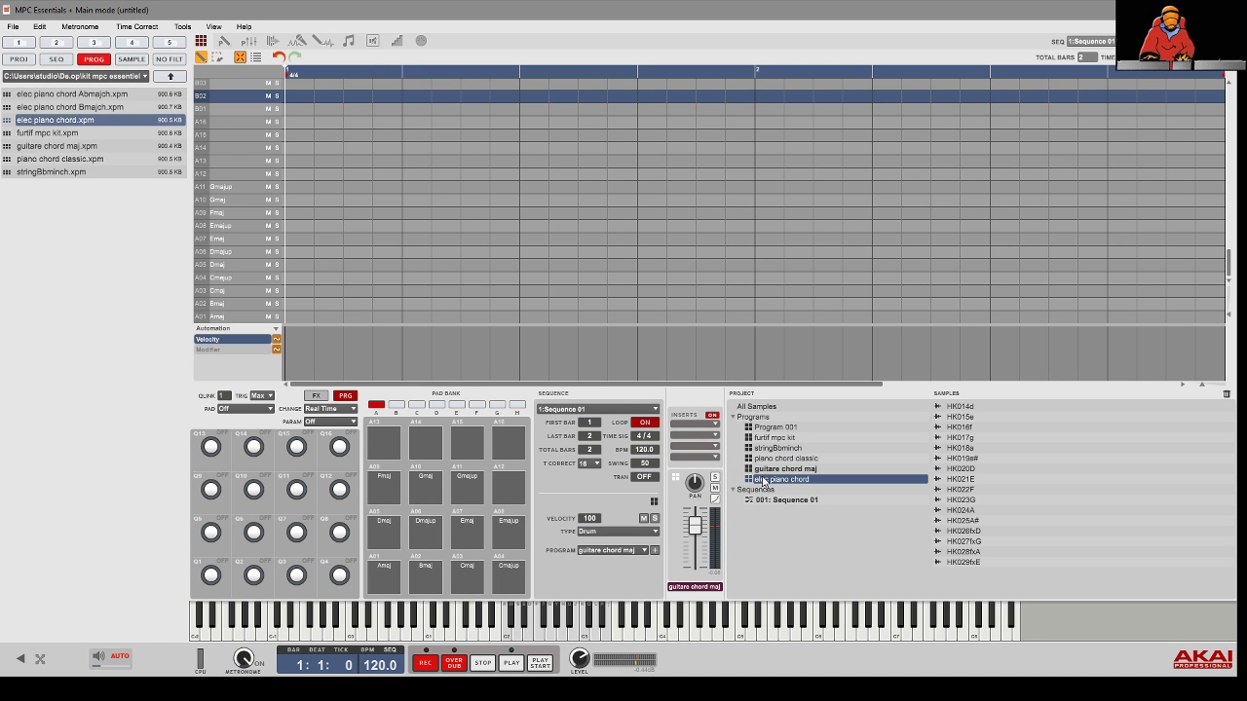
double_click(765, 480)
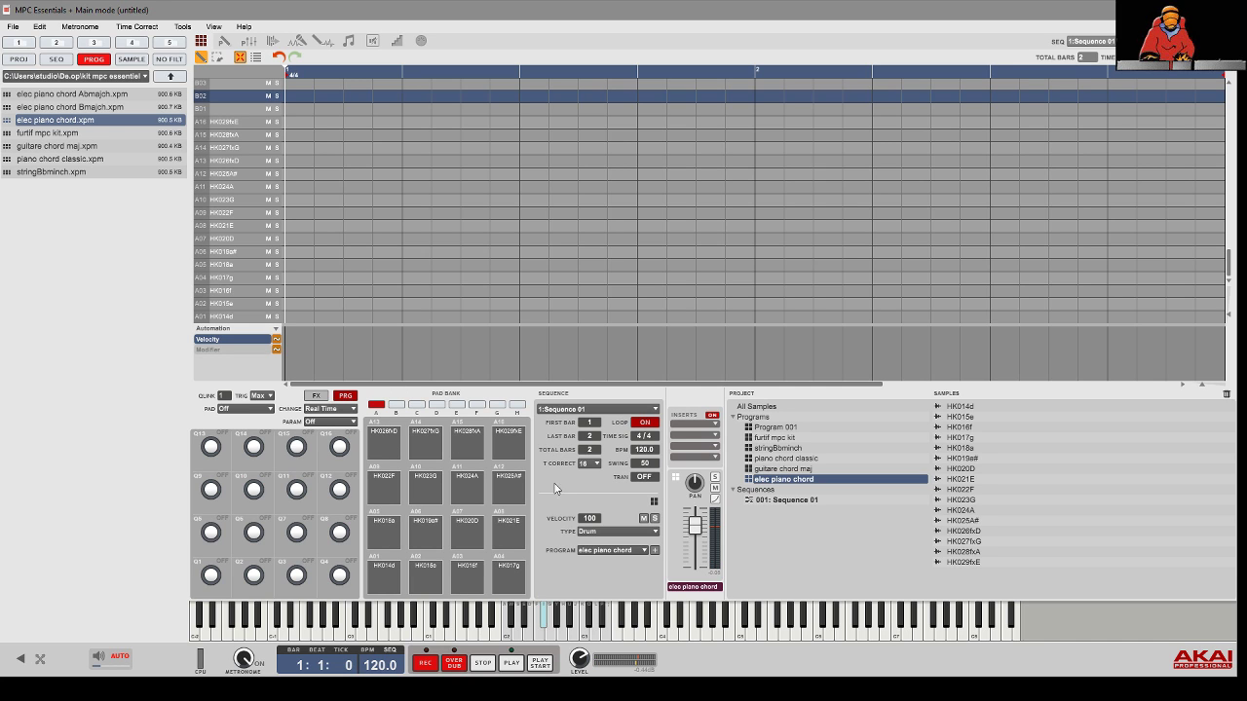
click(396, 404)
click(376, 405)
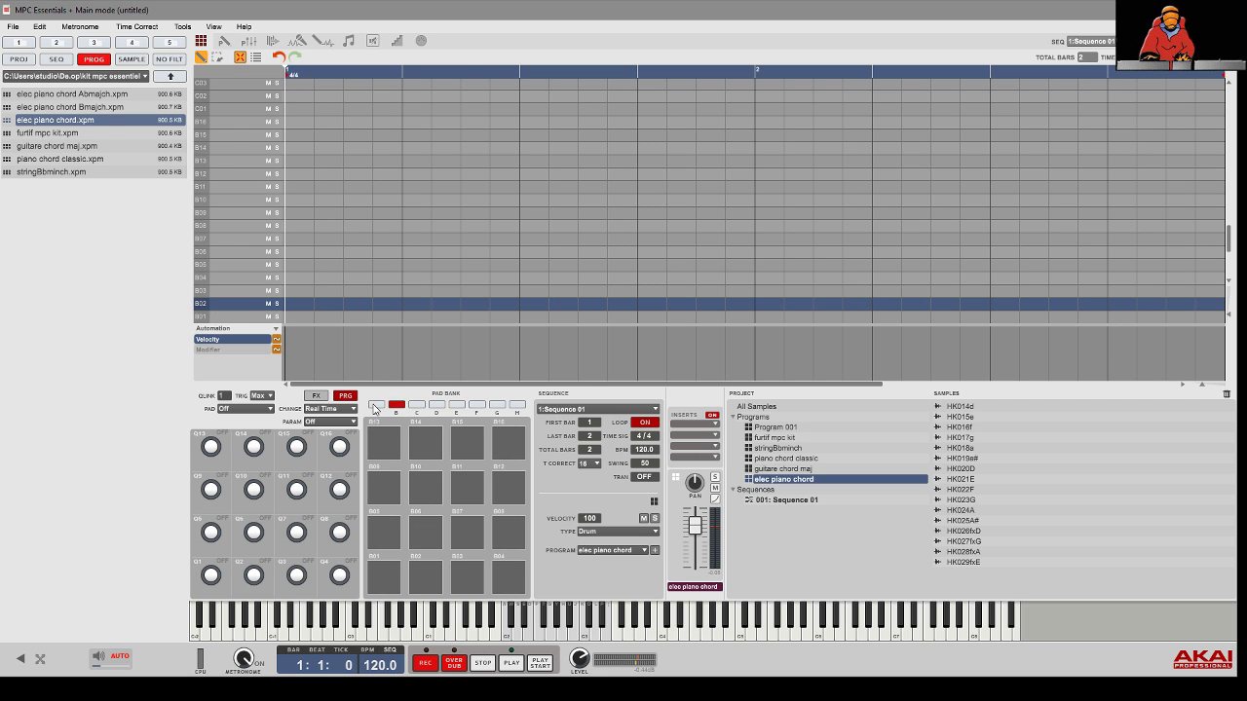
Step: Load elec piano chord Bmajch.xpm and elec piano chord Abmajch.xpm, making each the active program in turn
double_click(77, 107)
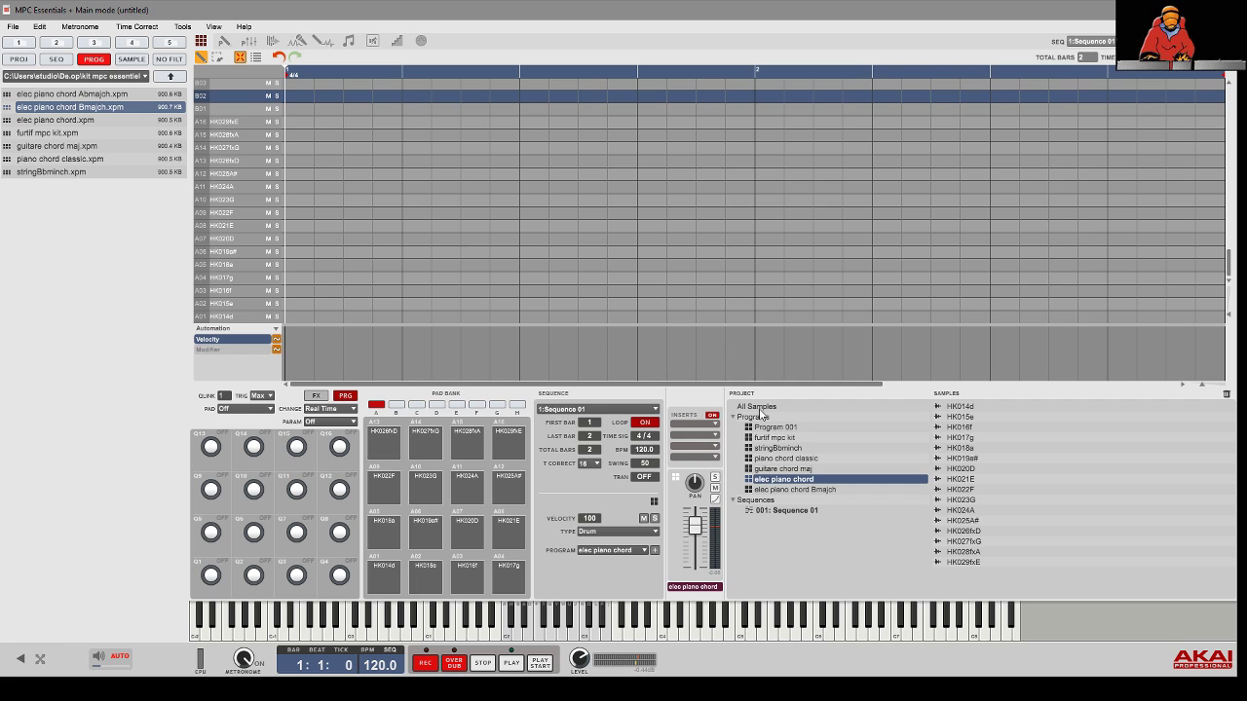
click(782, 490)
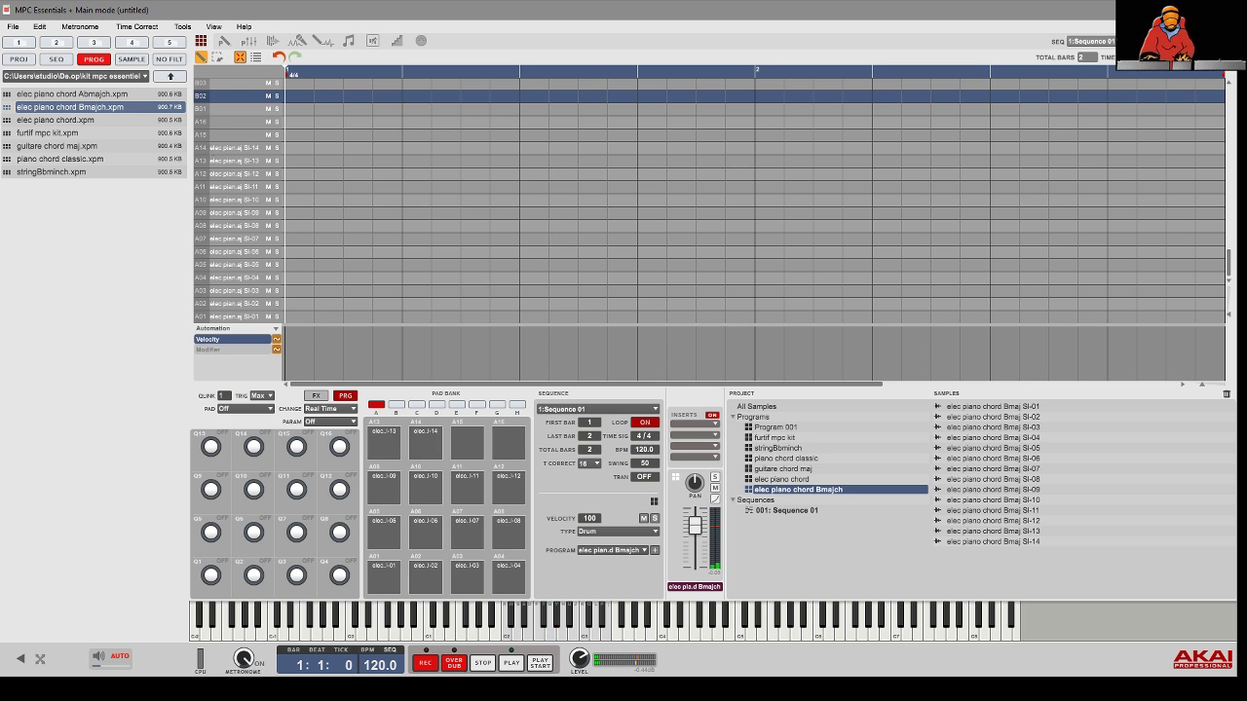
double_click(110, 95)
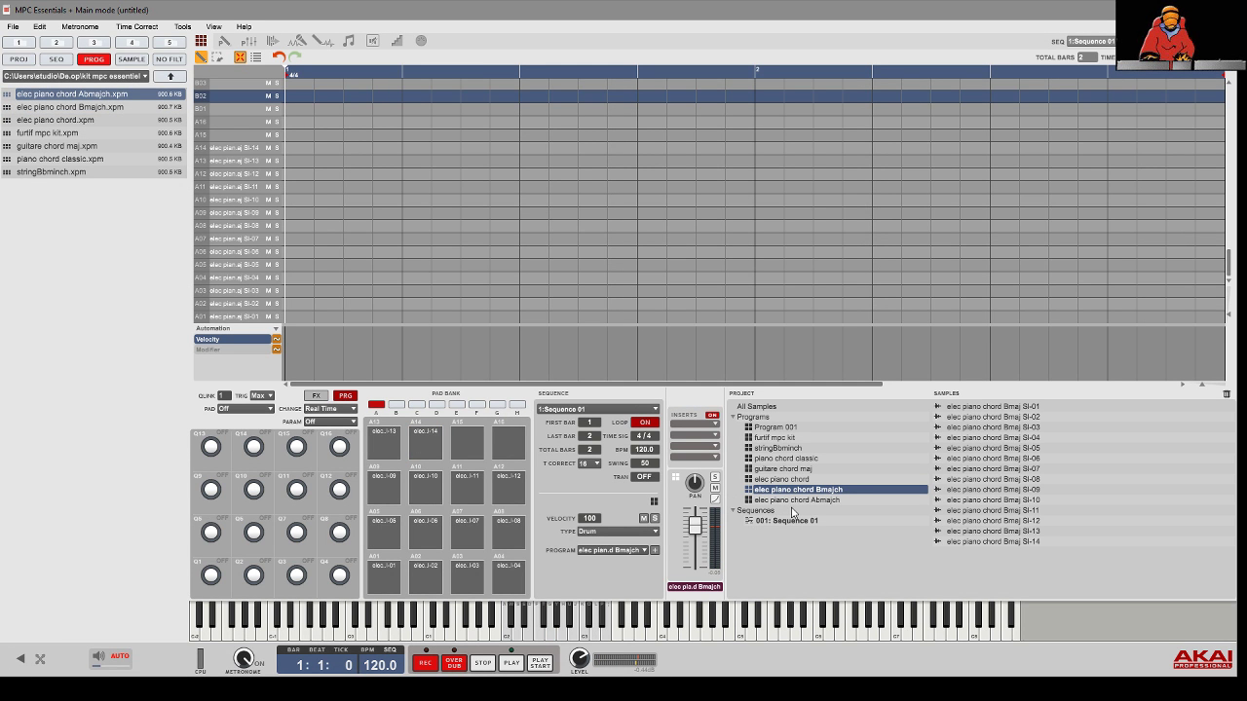
click(757, 502)
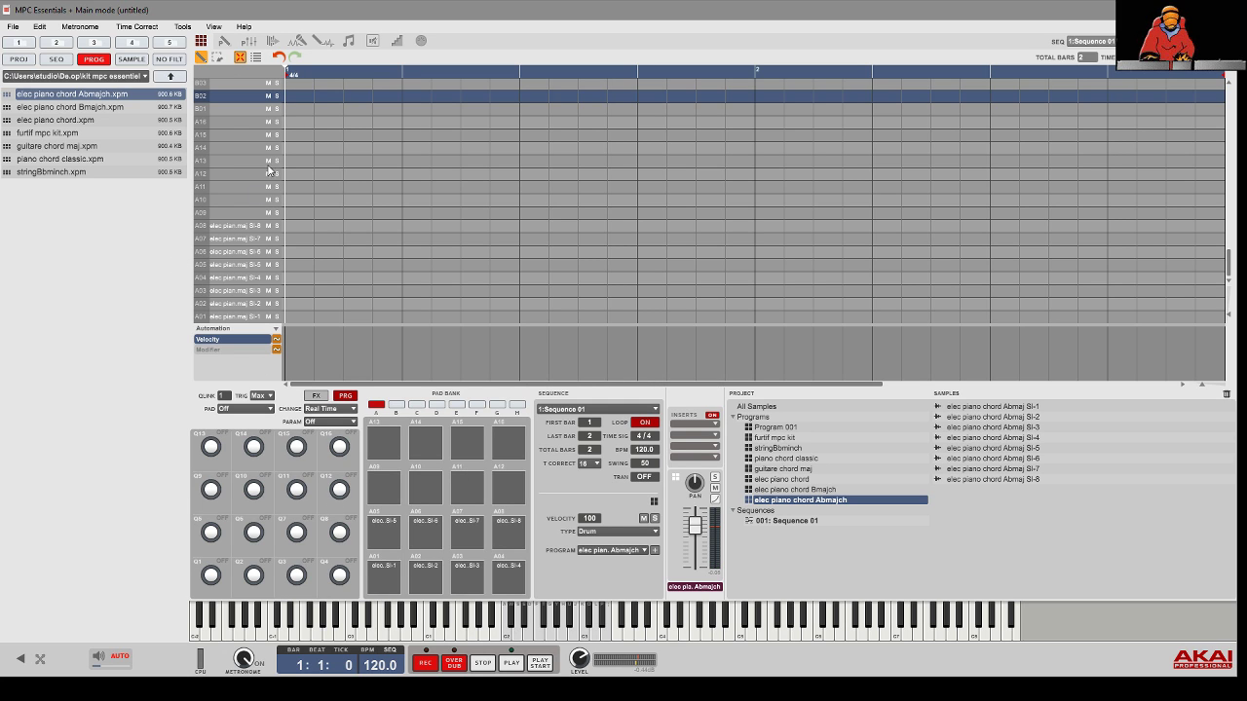
Step: Assign the Fmaj.WAV sample from the browser to empty pad A09, replacing the existing sample of that name, and audition the pad
click(135, 59)
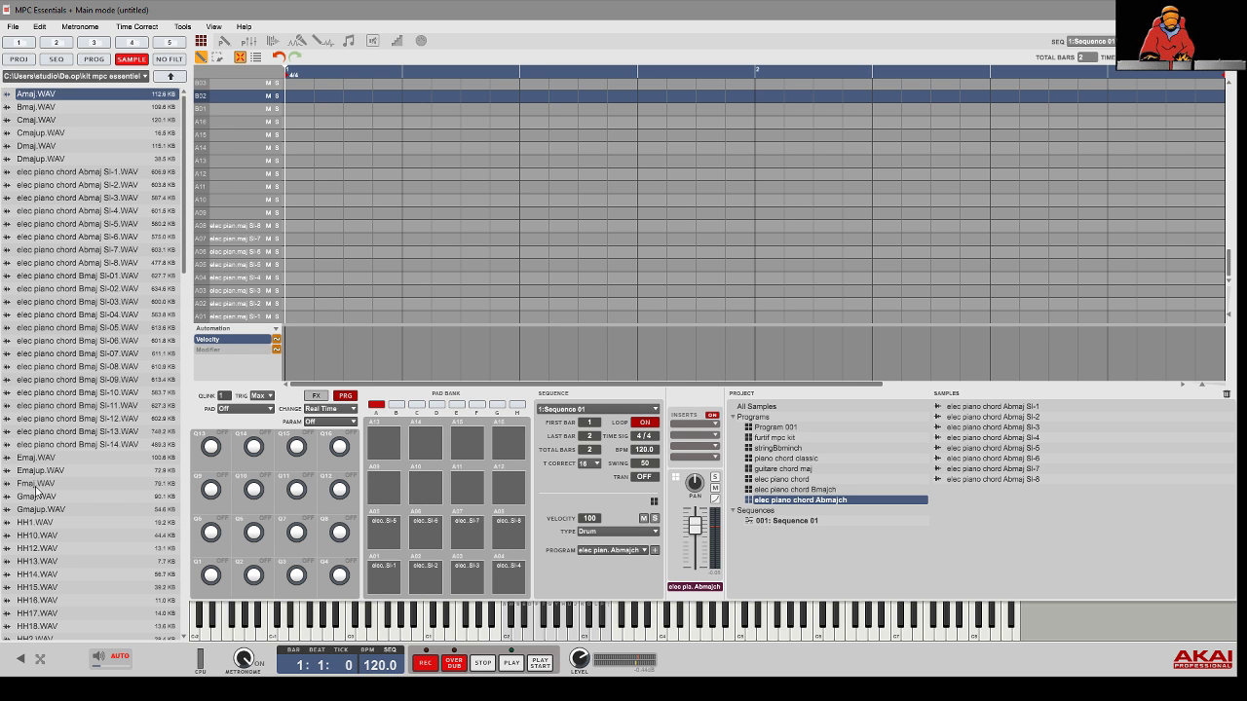
drag(29, 483, 386, 495)
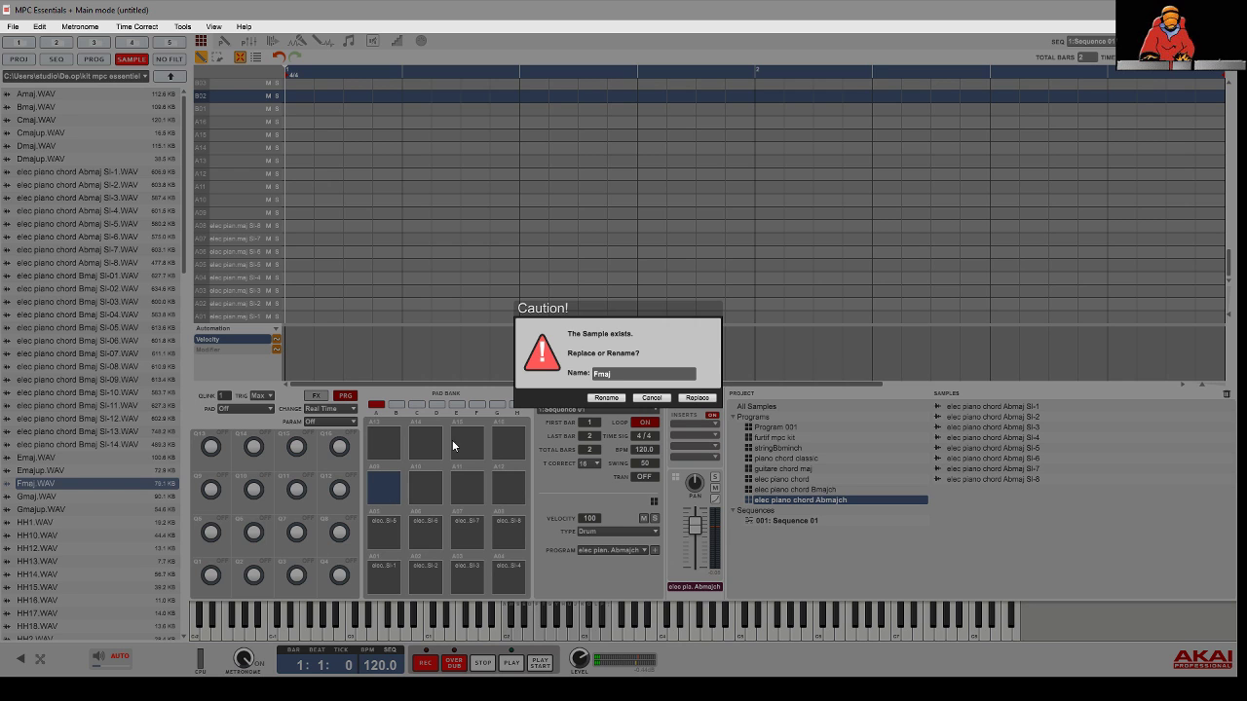
click(695, 397)
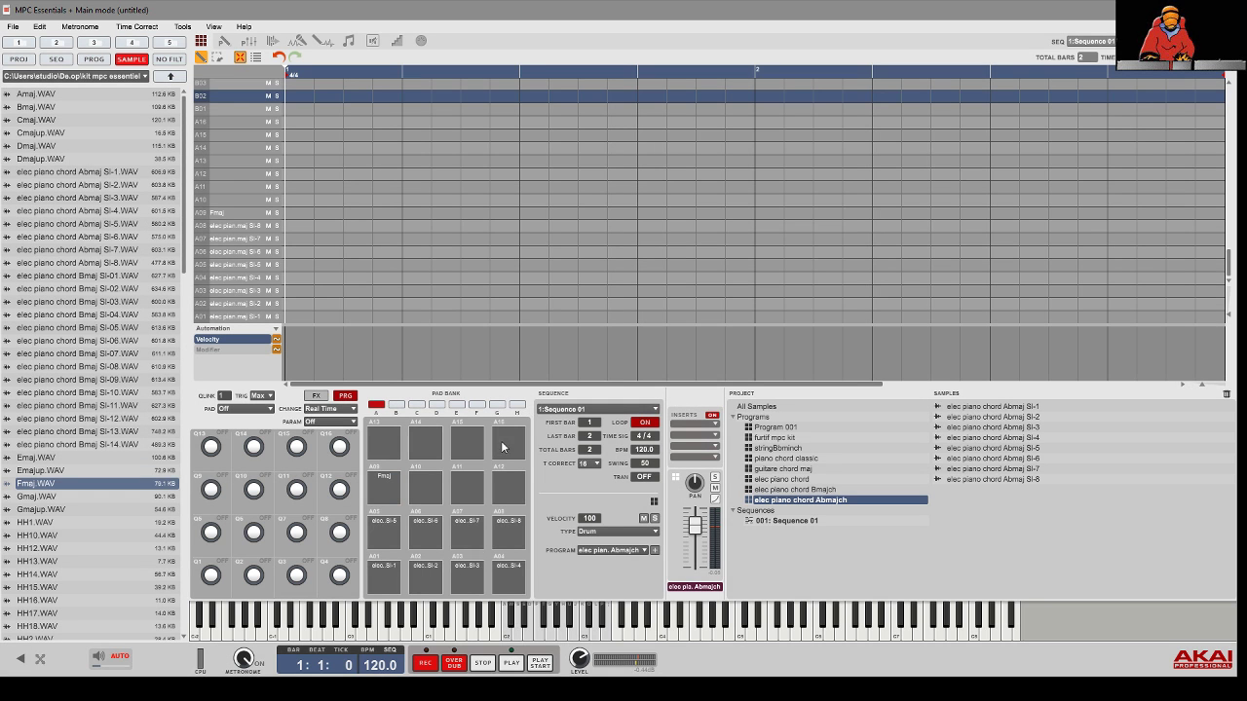
click(384, 495)
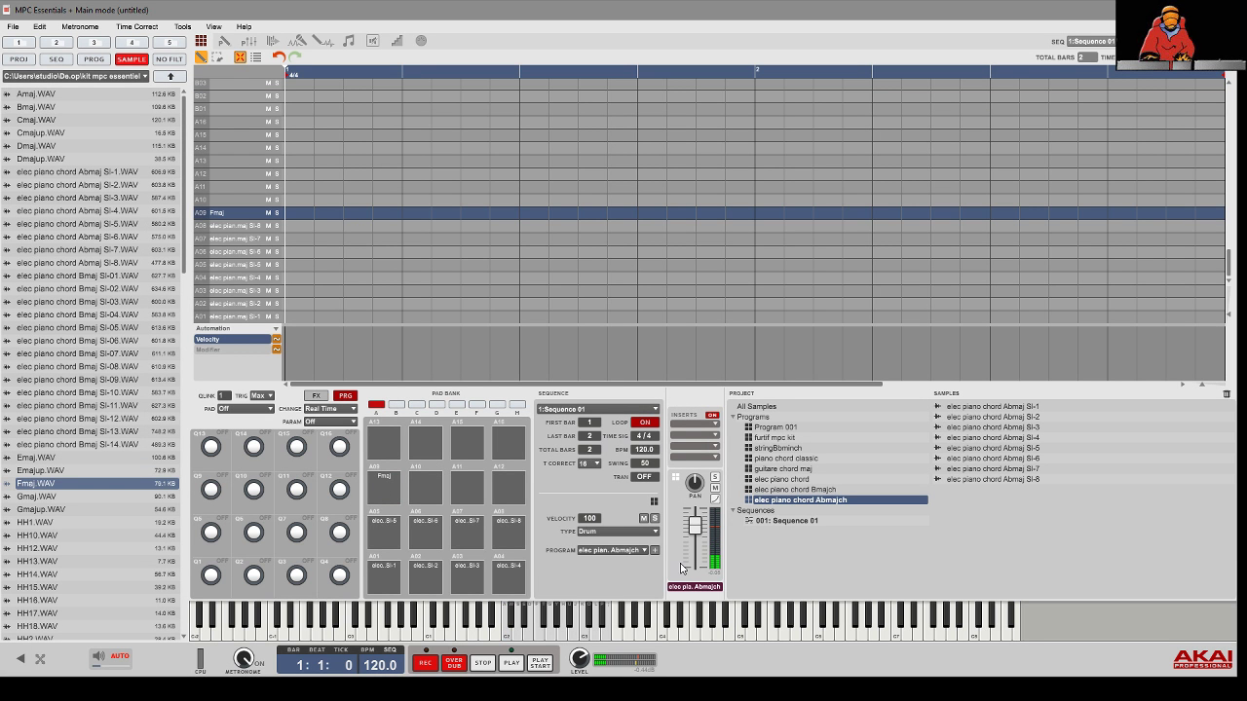